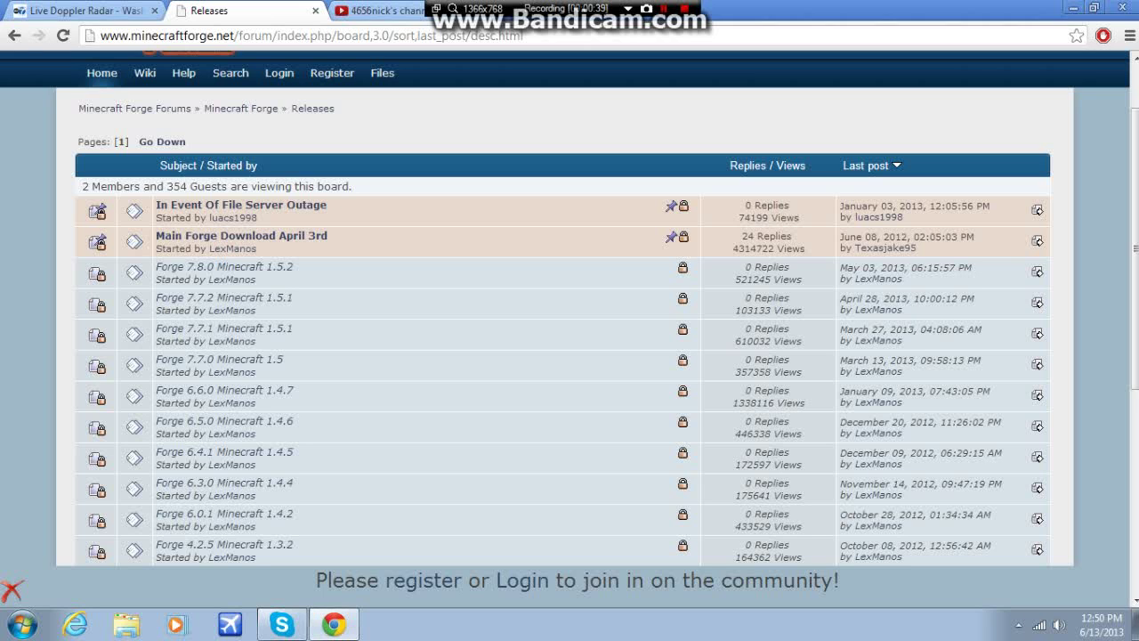
Step: Return to the Minecraft Forge forum index and open the Releases board
left_click(14, 35)
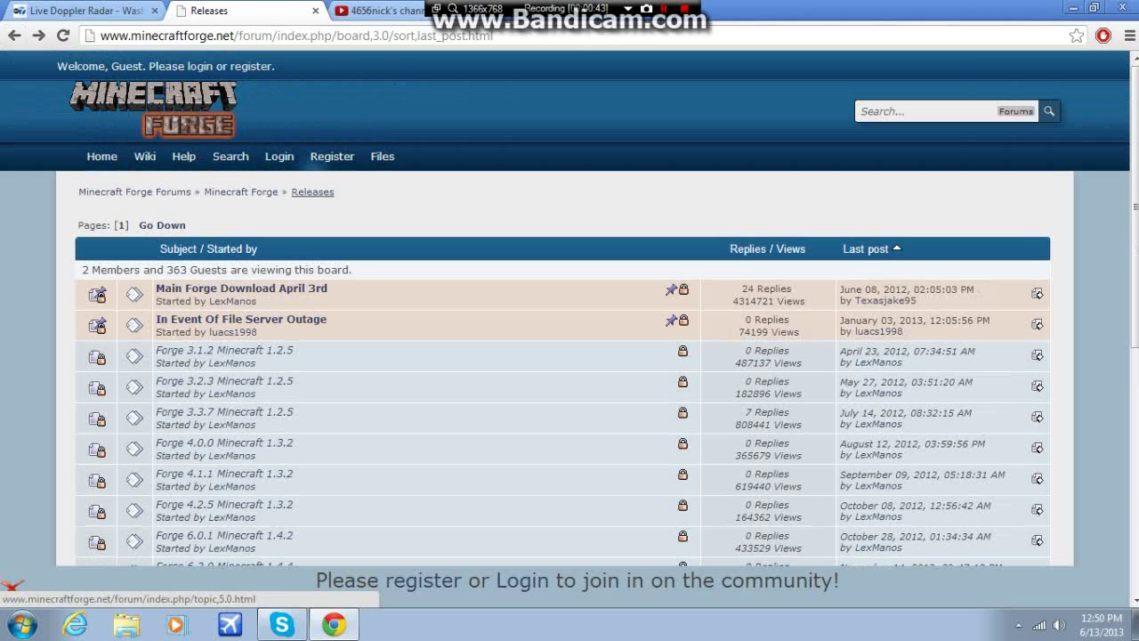
left_click(14, 35)
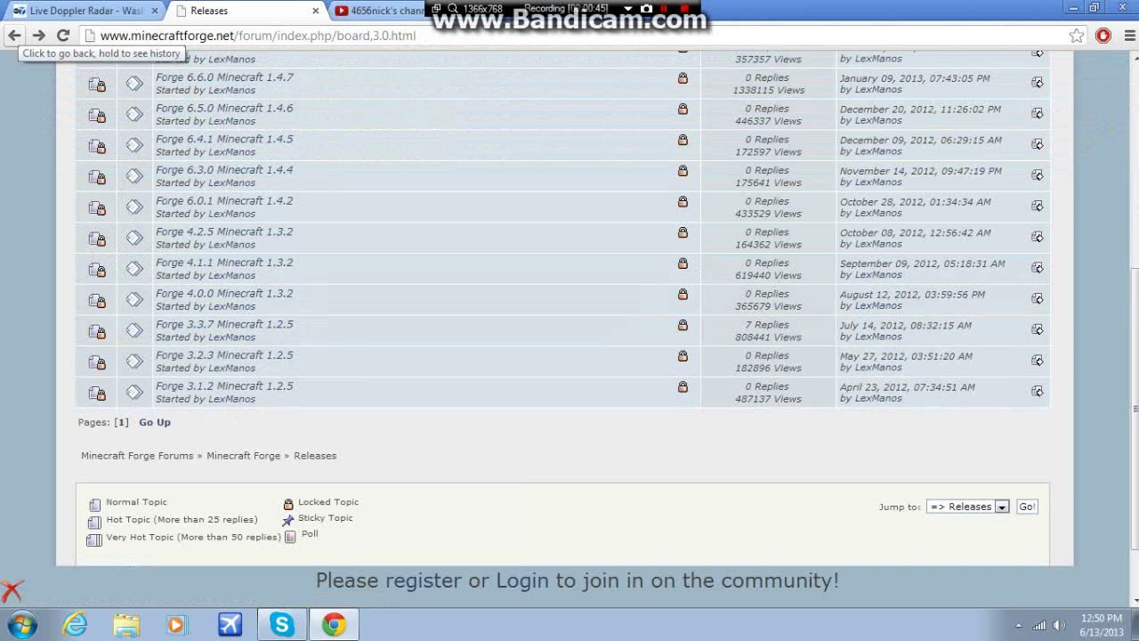
left_click(14, 35)
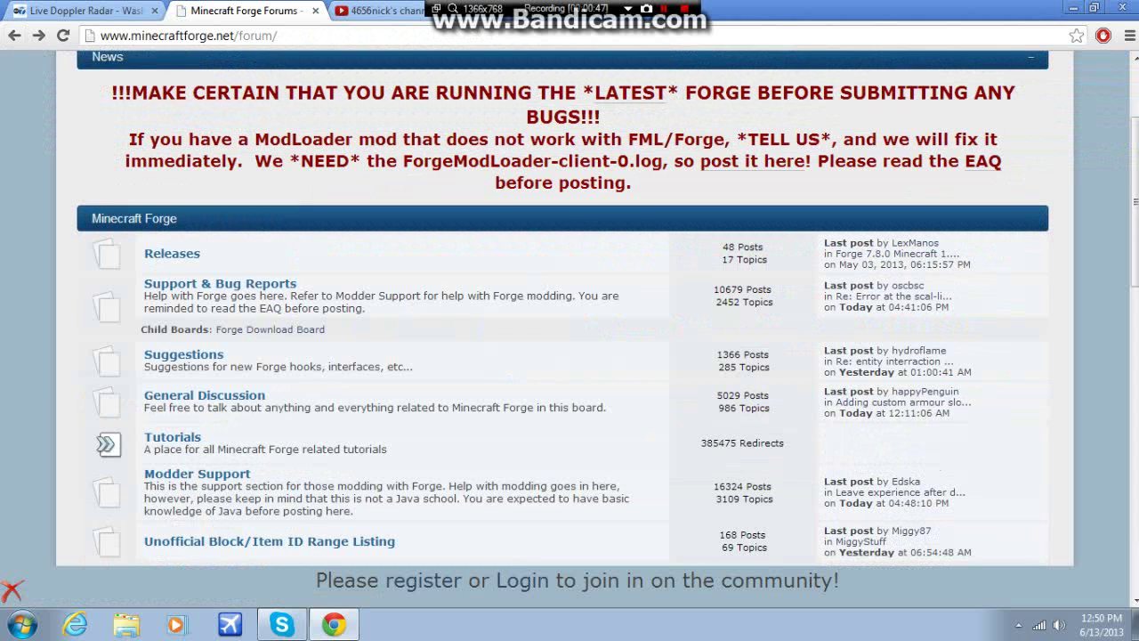
scroll(172, 258, "down", 2)
left_click(172, 254)
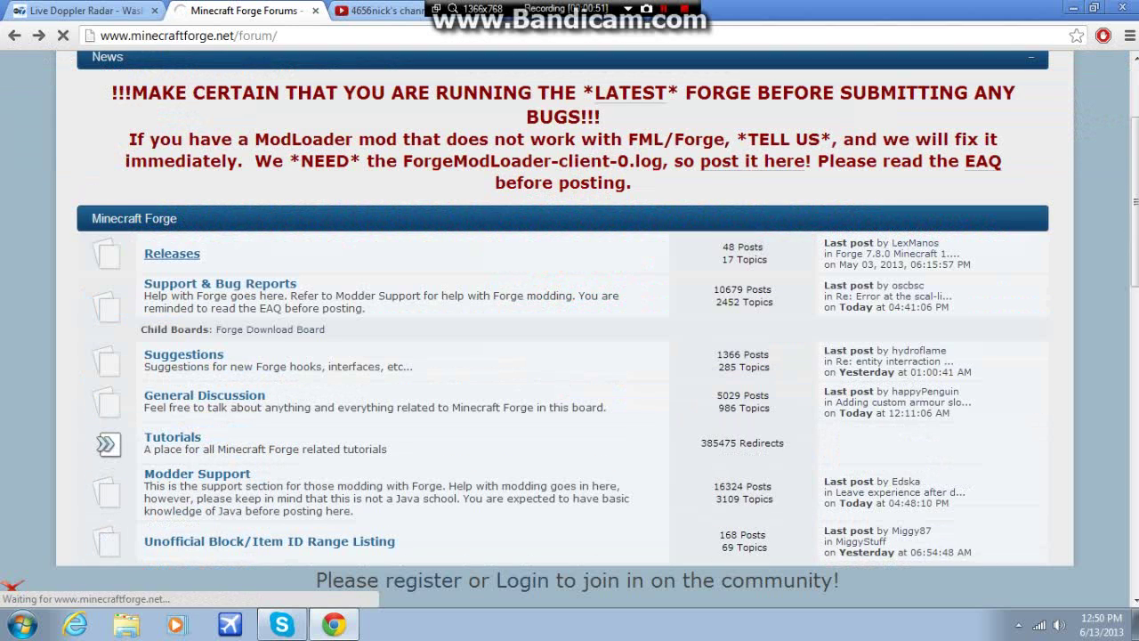
Step: Open the Forge 7.7.1 Minecraft 1.5.1 release topic and download the Universal build from its direct link
scroll(569, 312, "down", 4)
scroll(569, 312, "up", 5)
scroll(569, 311, "down", 5)
scroll(570, 312, "up", 4)
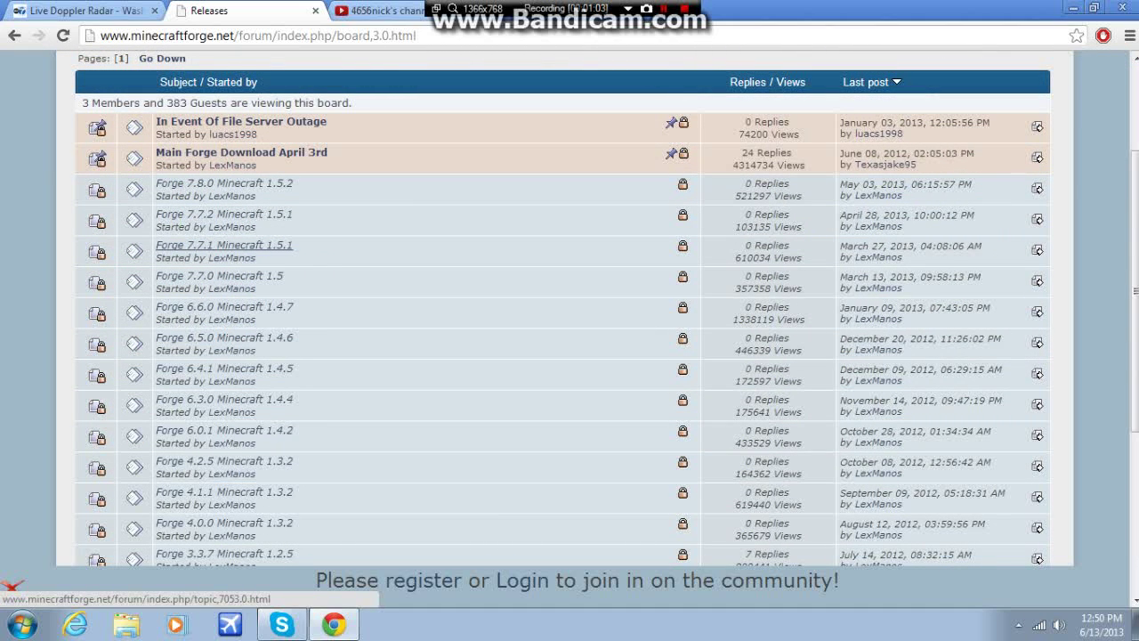
left_click(224, 245)
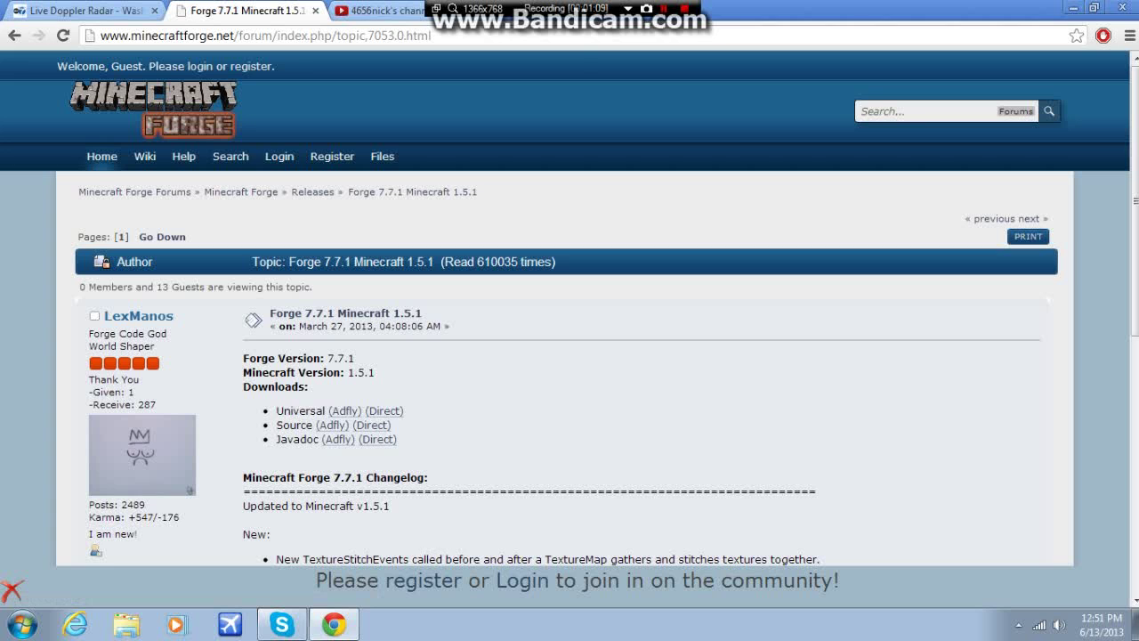
scroll(570, 356, "down", 2)
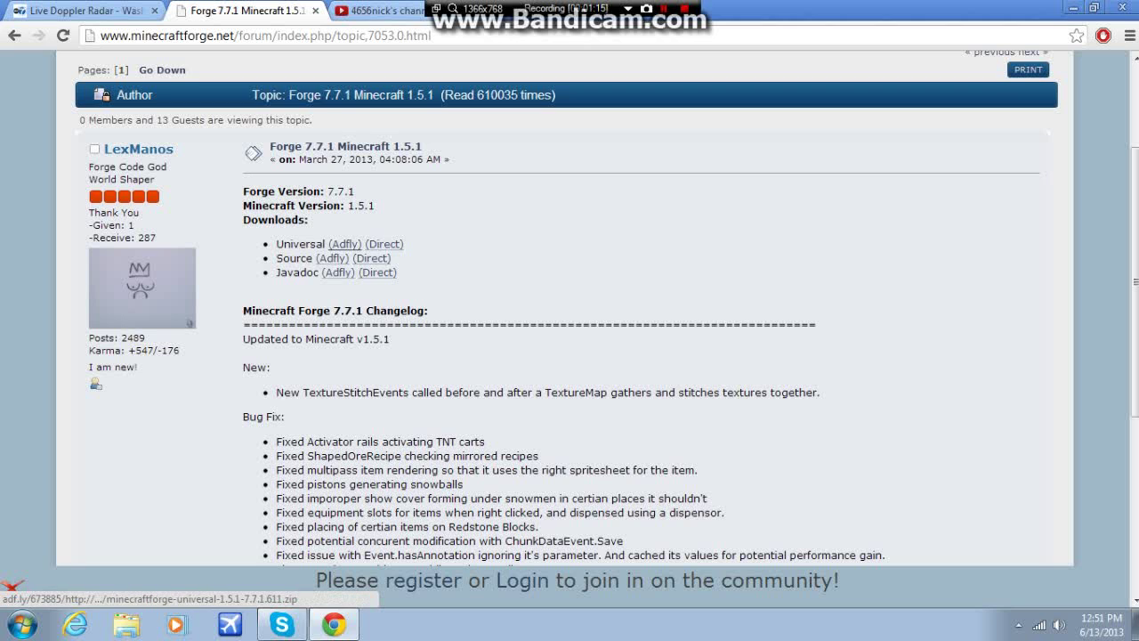
left_click(384, 244)
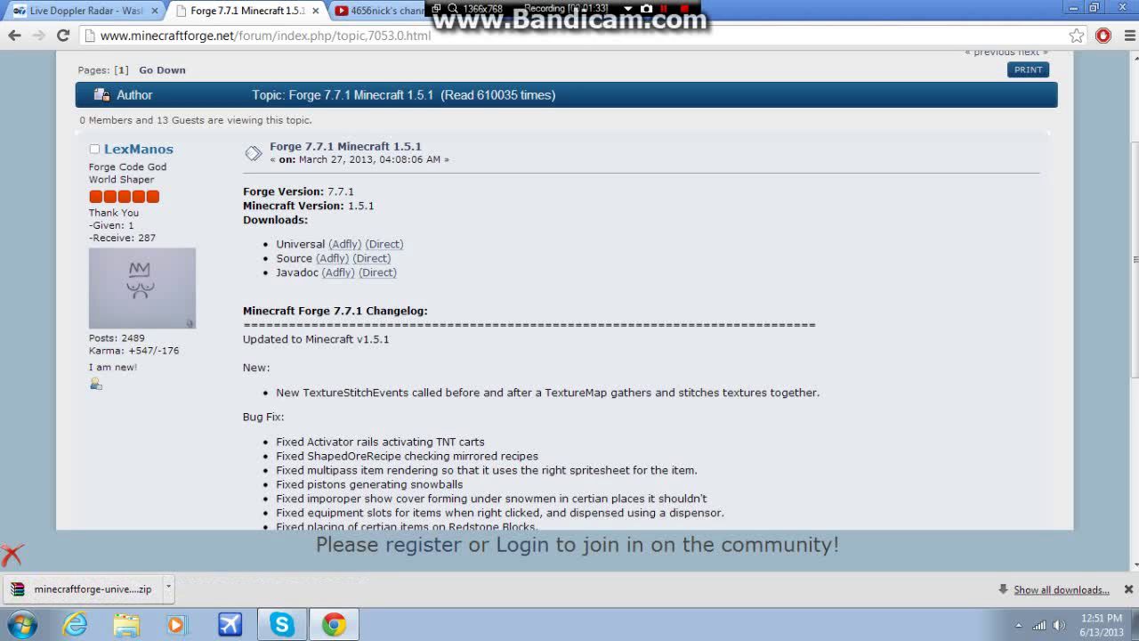
Step: Locate the downloaded minecraftforge-universal zip in its folder, open it with WinRAR, and dismiss the licence reminder
left_click(169, 588)
left_click(214, 516)
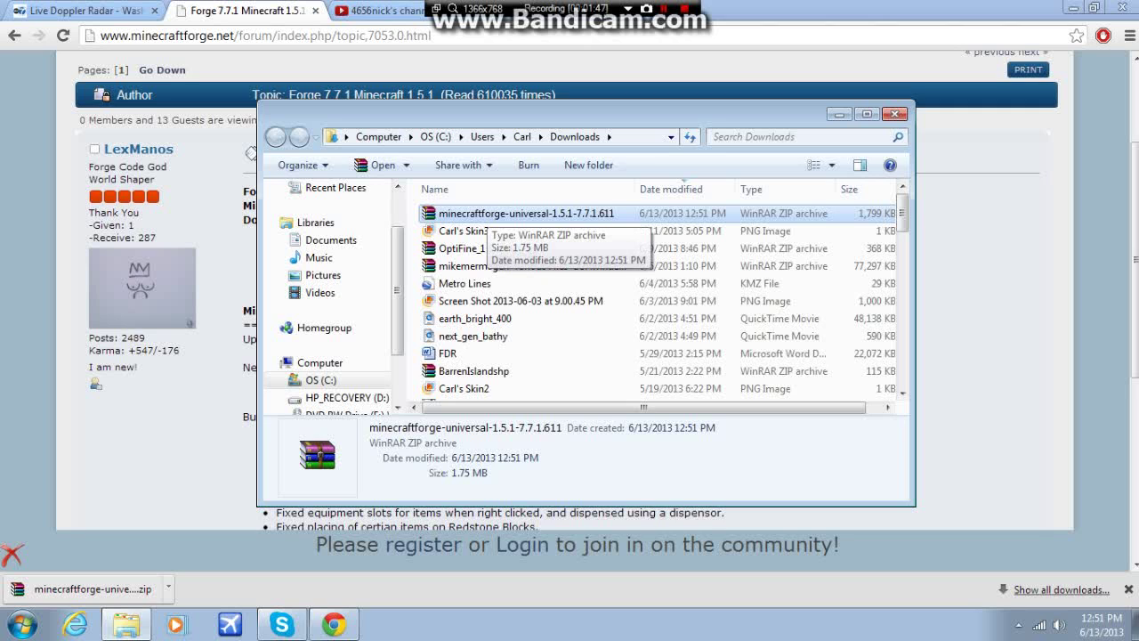
right_click(488, 215)
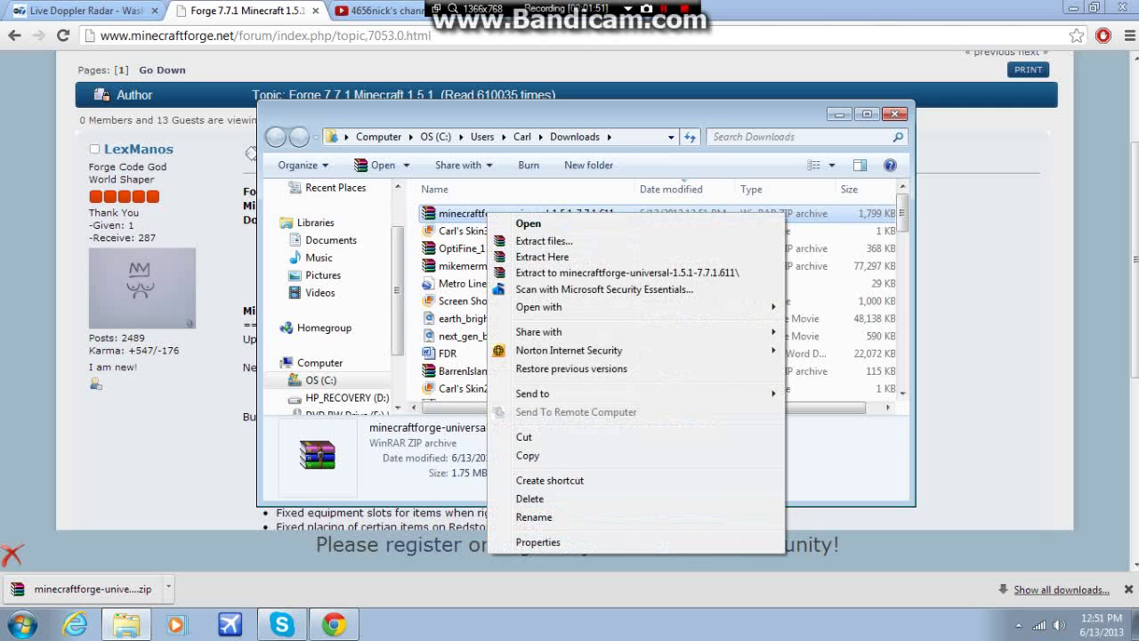
mouse_move(569, 306)
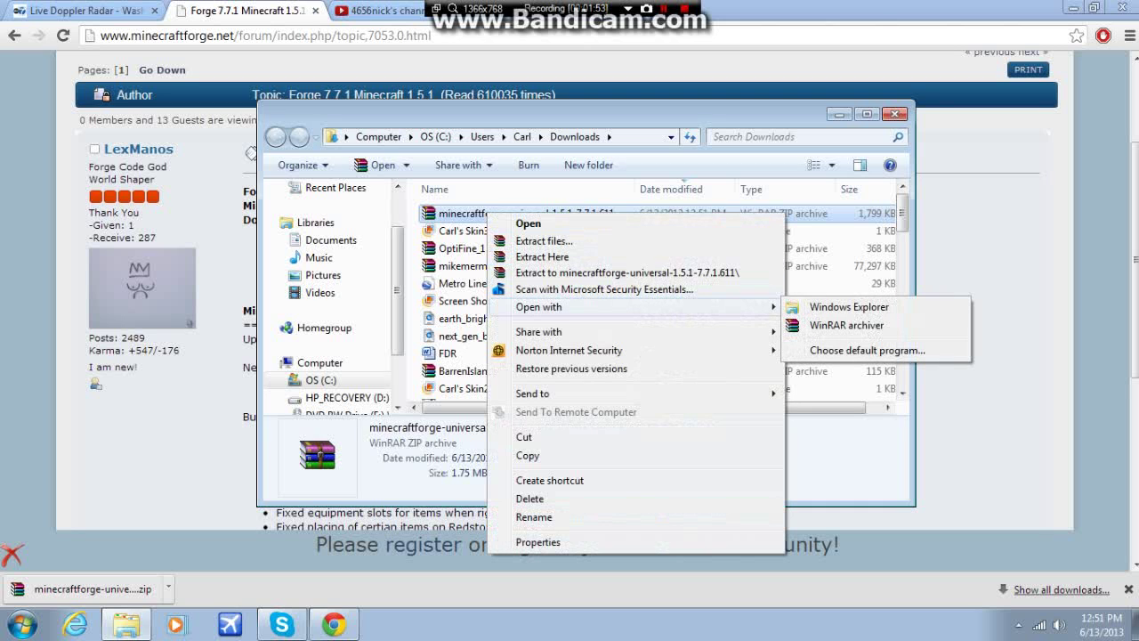
left_click(845, 325)
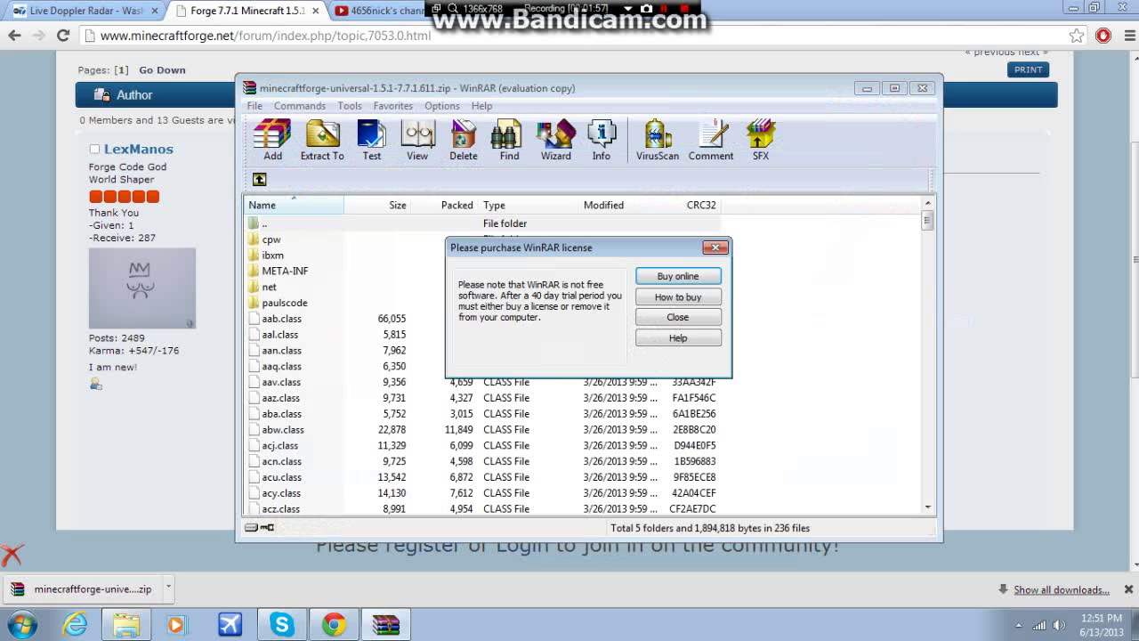
left_click(678, 317)
left_click_drag(654, 89, 452, 16)
Step: Go to the %appdata% folder and open the bin folder inside .minecraft
left_click(22, 625)
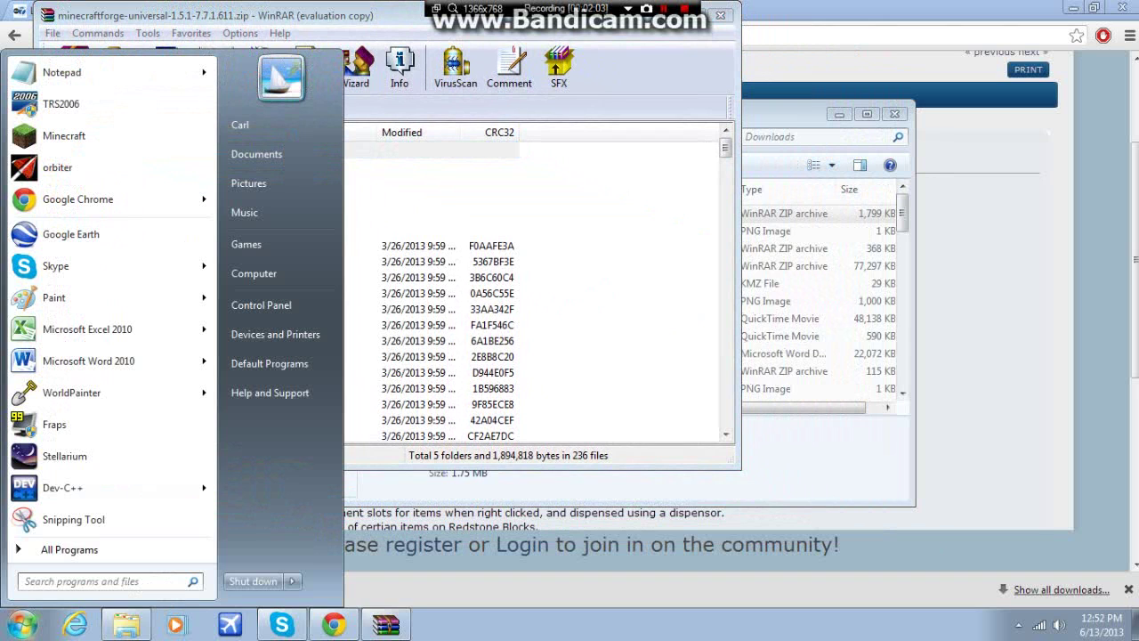
type("%appdat")
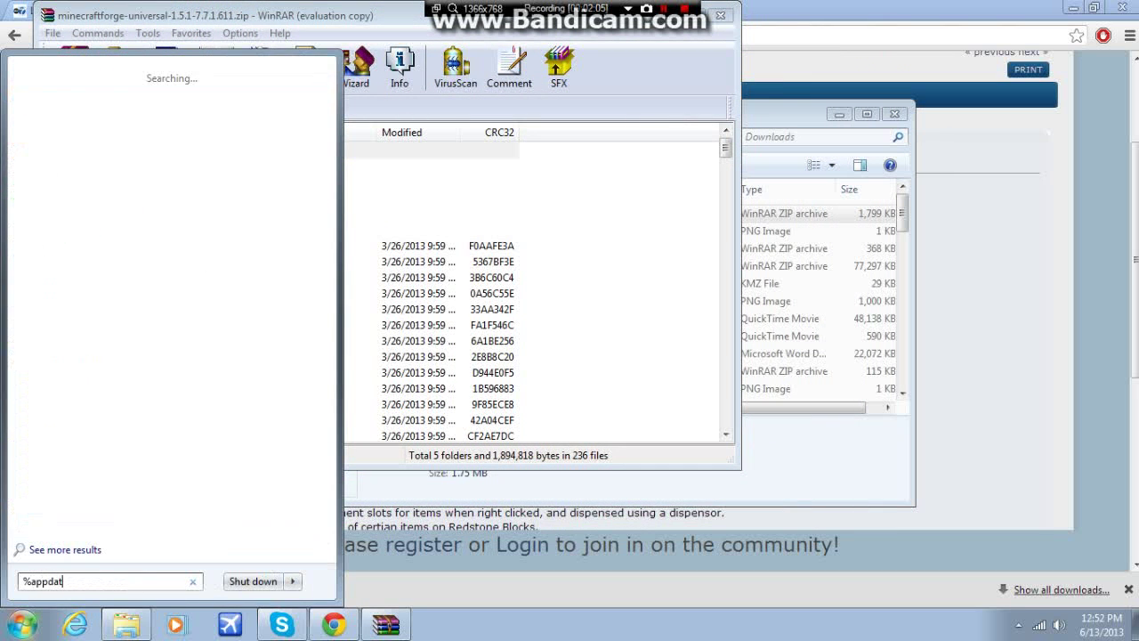
type("a%")
key("Return")
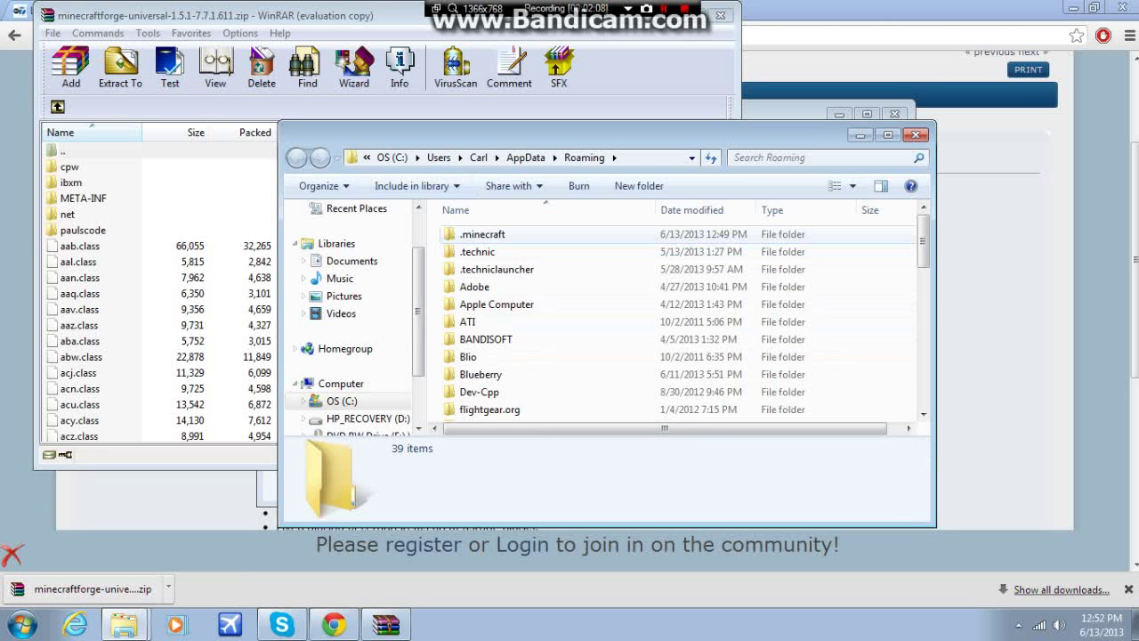
double_click(482, 234)
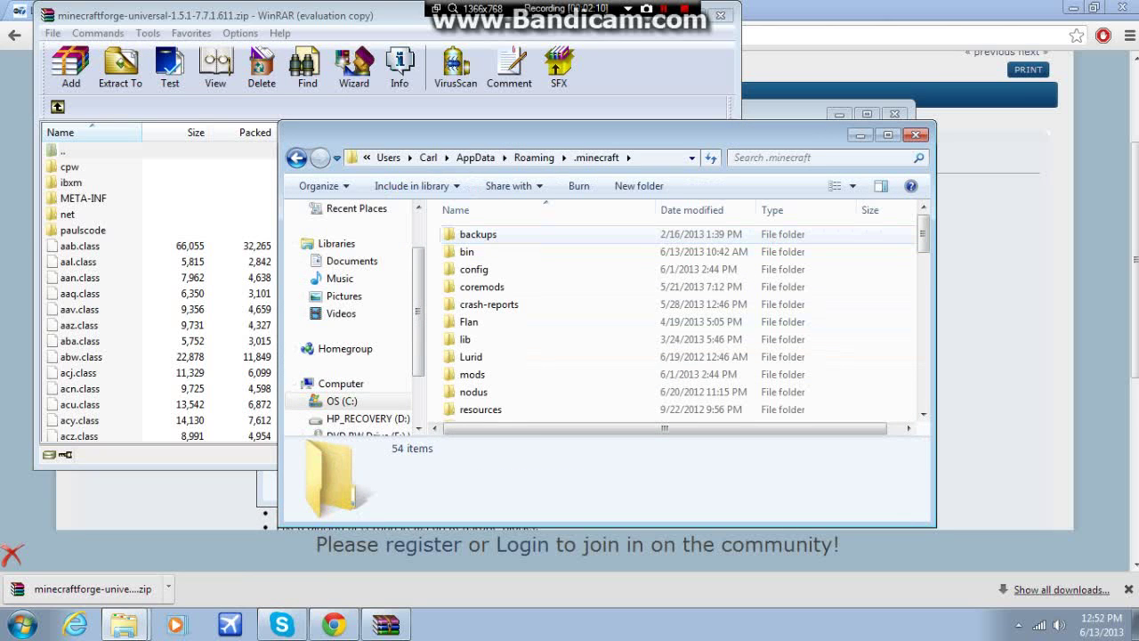
double_click(467, 252)
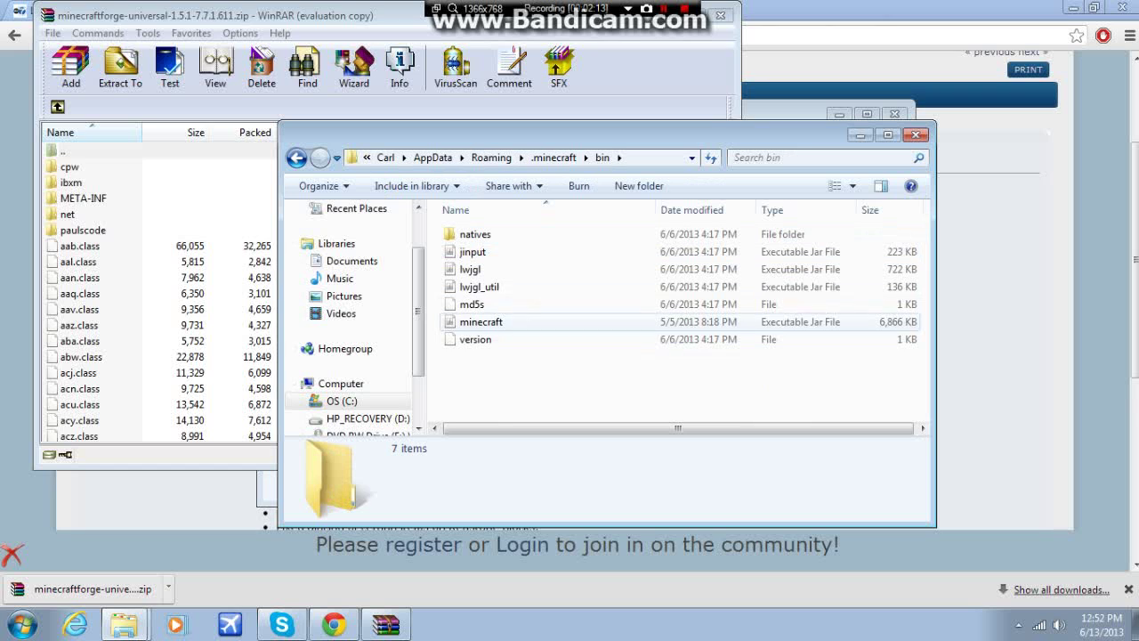
Step: Open the minecraft jar file with WinRAR, dismiss the licence reminder, and place its window beside the Forge archive
left_click(482, 322)
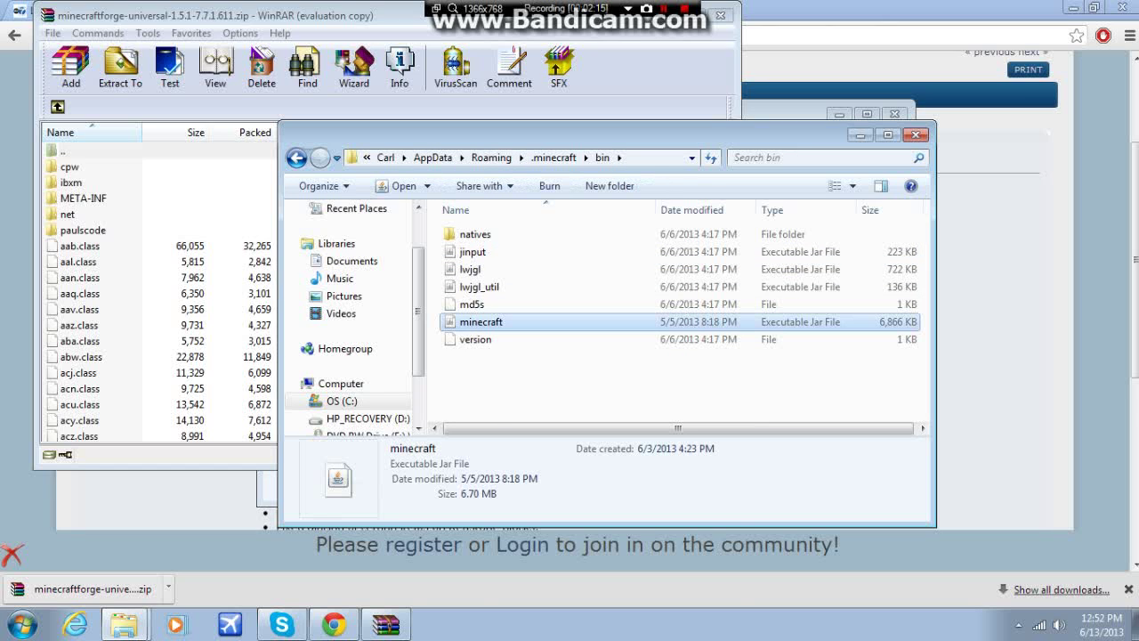
right_click(483, 321)
mouse_move(623, 313)
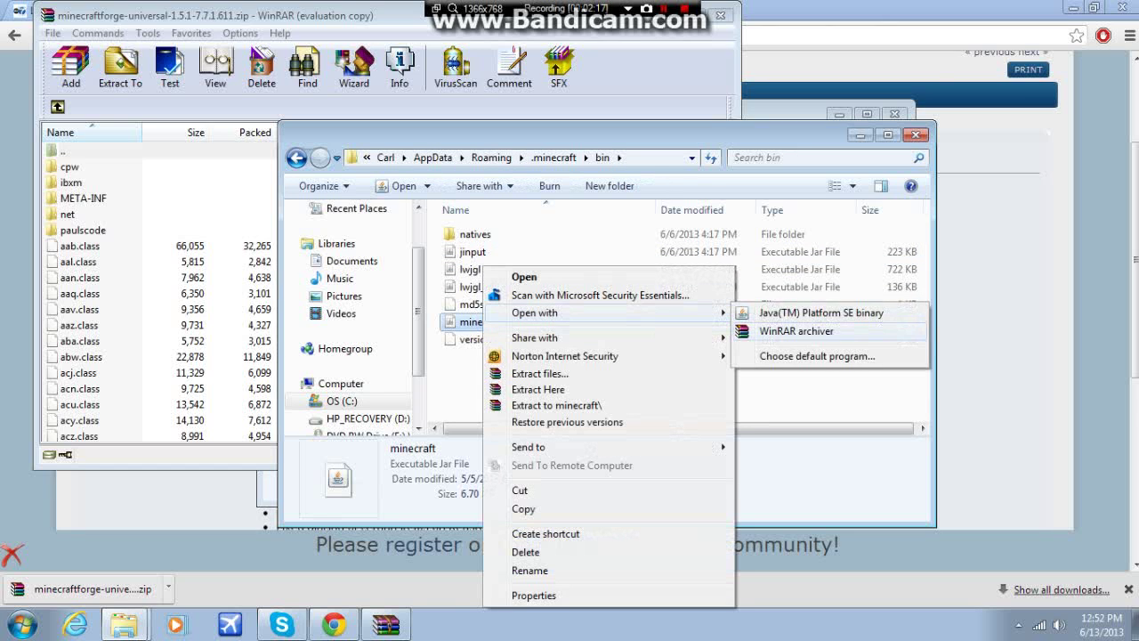
left_click(797, 330)
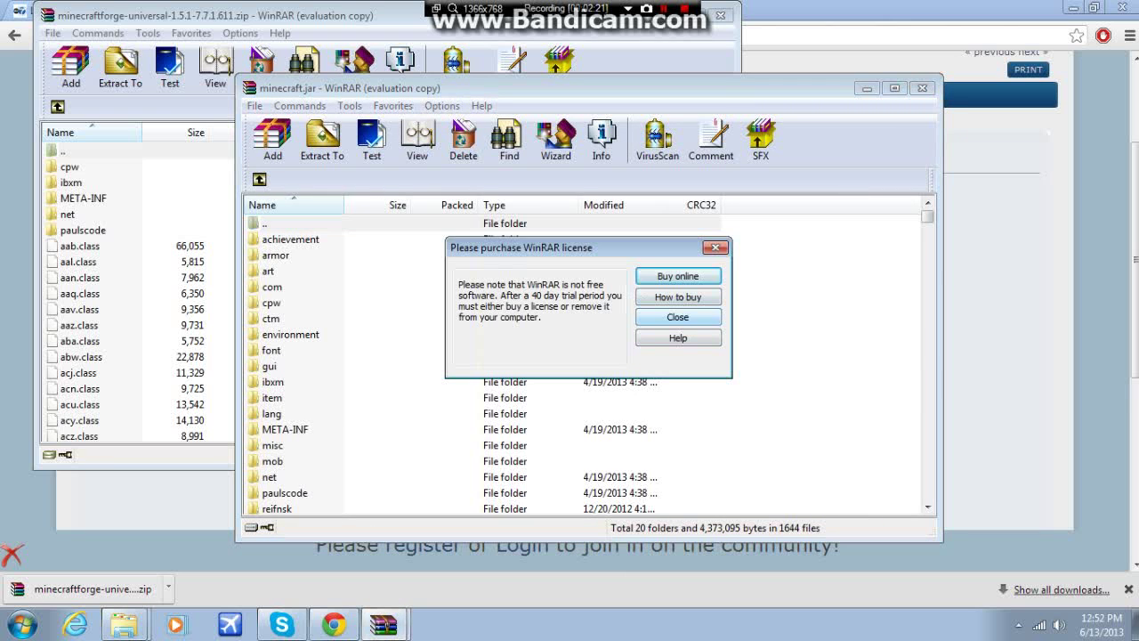
left_click(678, 317)
left_click_drag(578, 88, 968, 59)
Step: Look through minecraft.jar for the META-INF folder, select it, and view the operations available for it
scroll(872, 339, "down", 3)
scroll(872, 338, "up", 3)
scroll(872, 338, "down", 5)
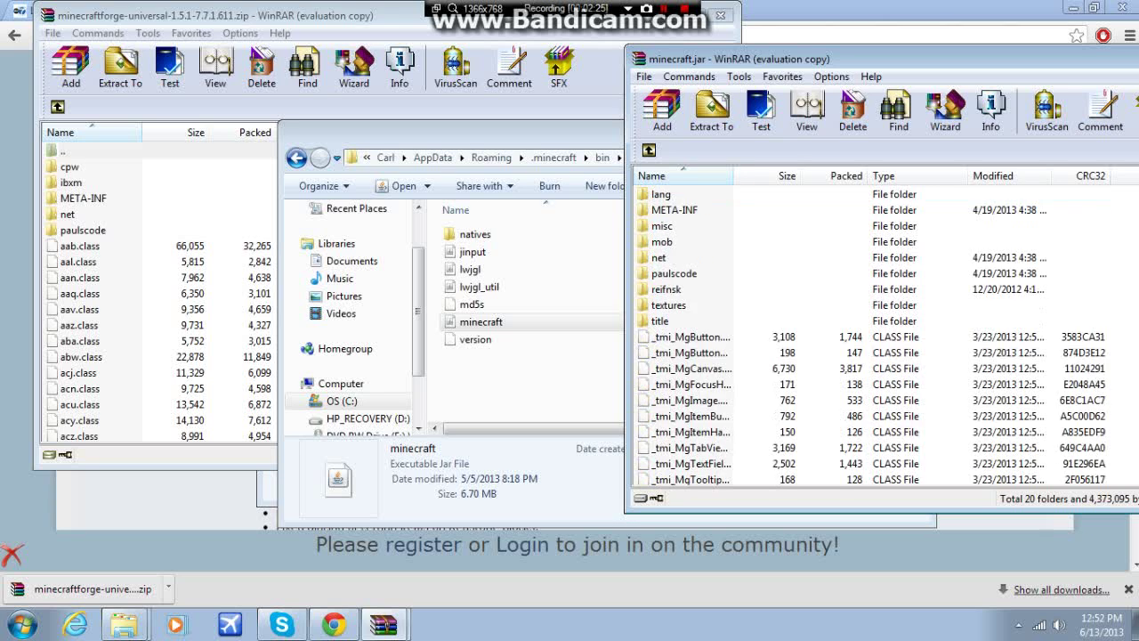
scroll(873, 338, "up", 5)
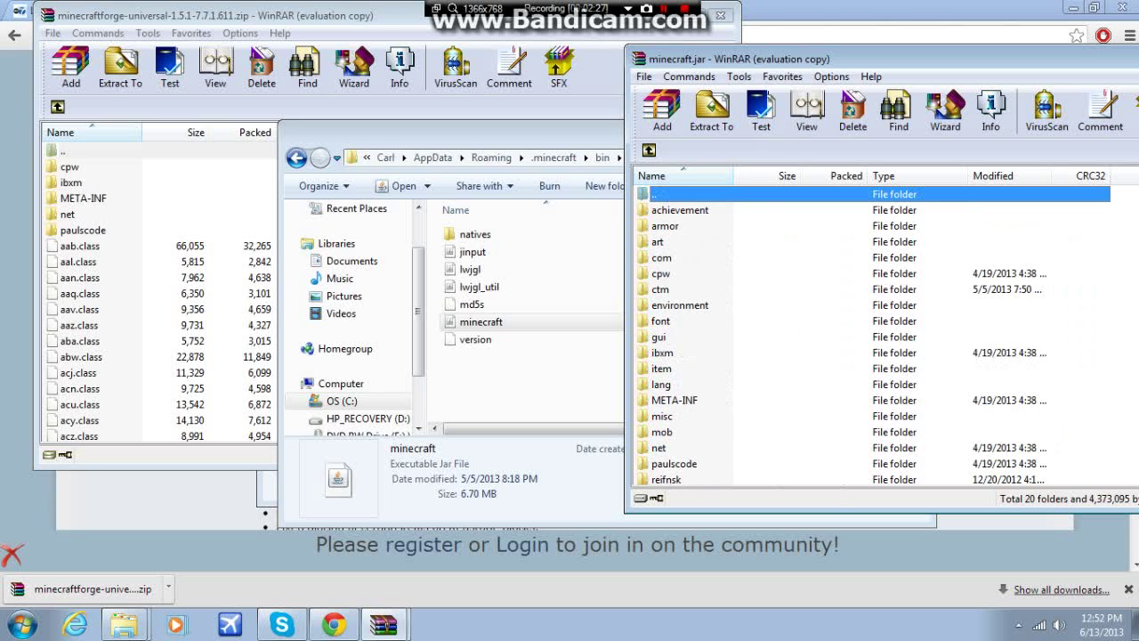
scroll(873, 338, "down", 2)
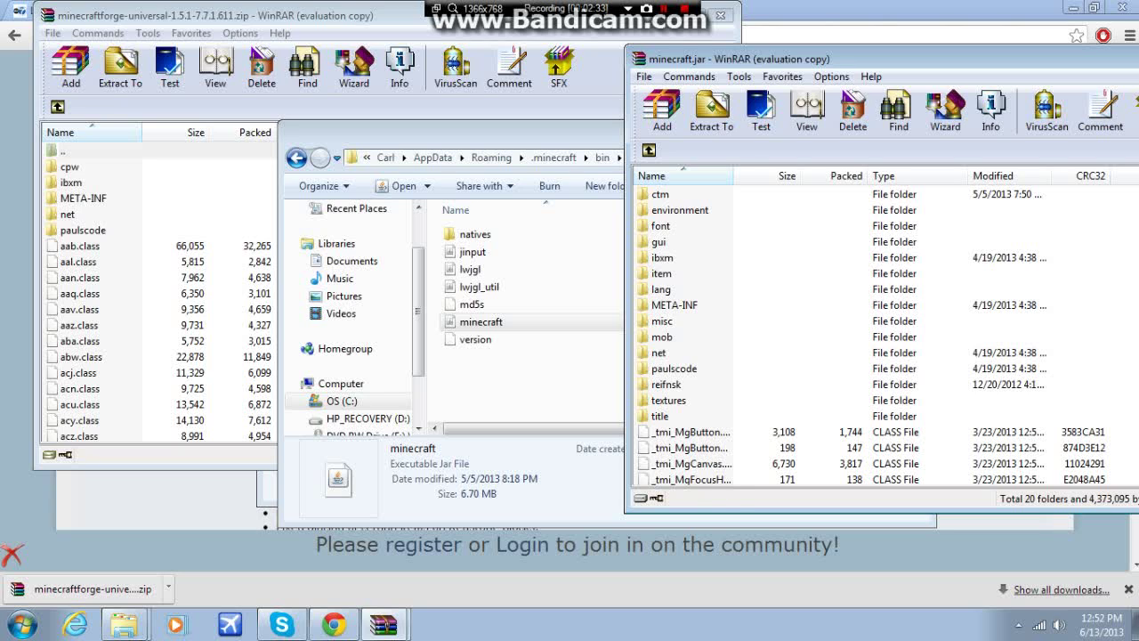
left_click(680, 304)
right_click(680, 304)
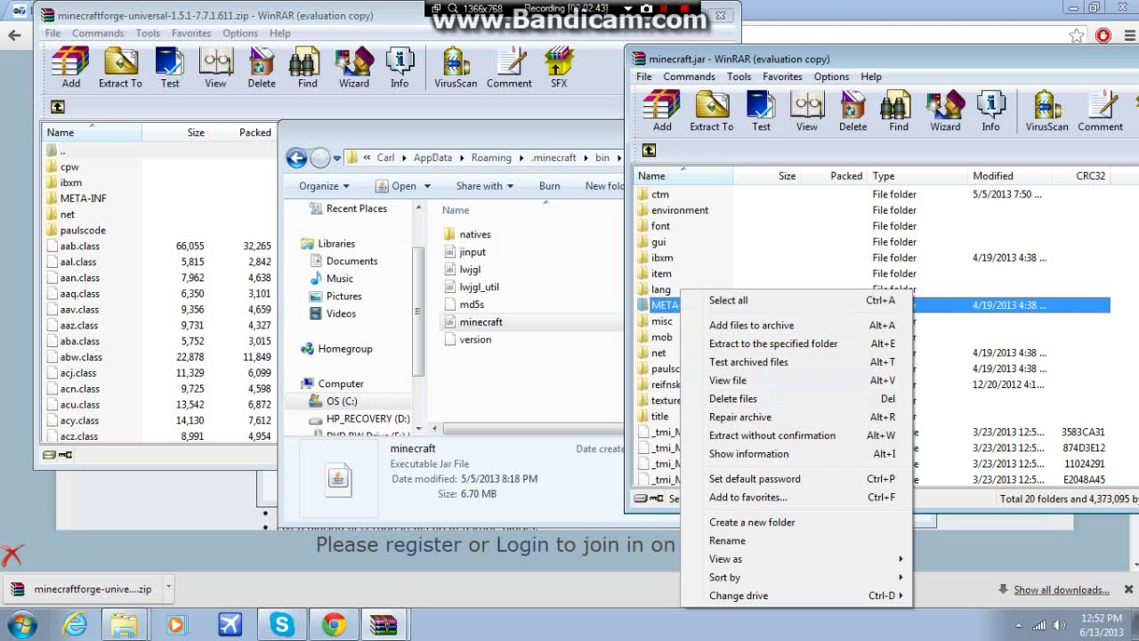
left_click(666, 305)
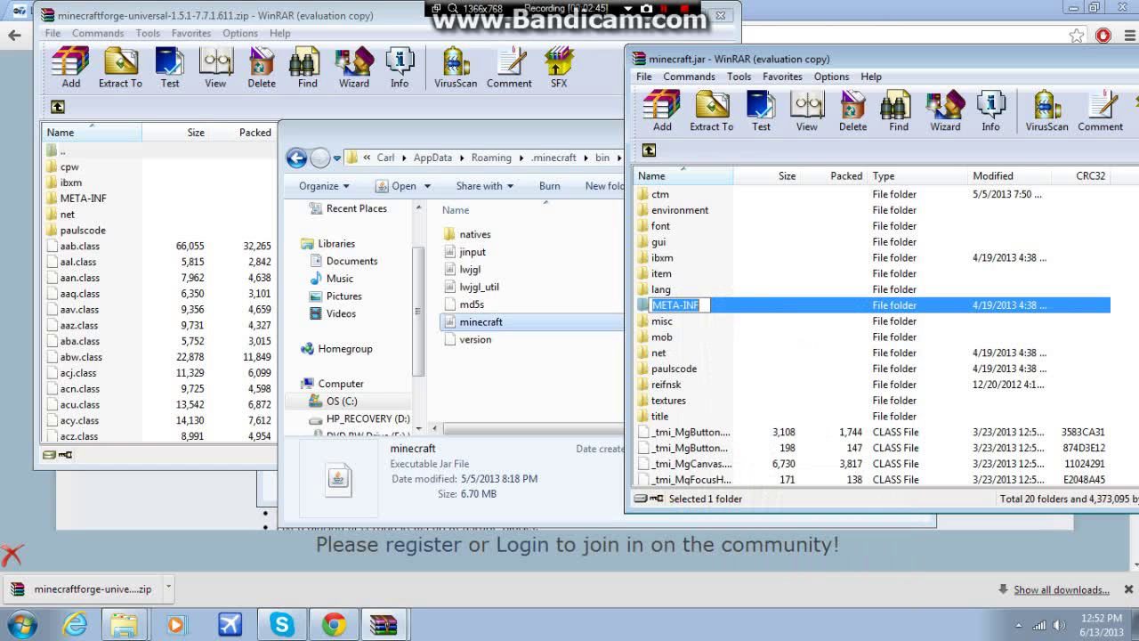
Step: Select all files and folders in the Forge archive and arrange its window clear of minecraft.jar
left_click_drag(233, 16, 203, 51)
left_click(214, 360)
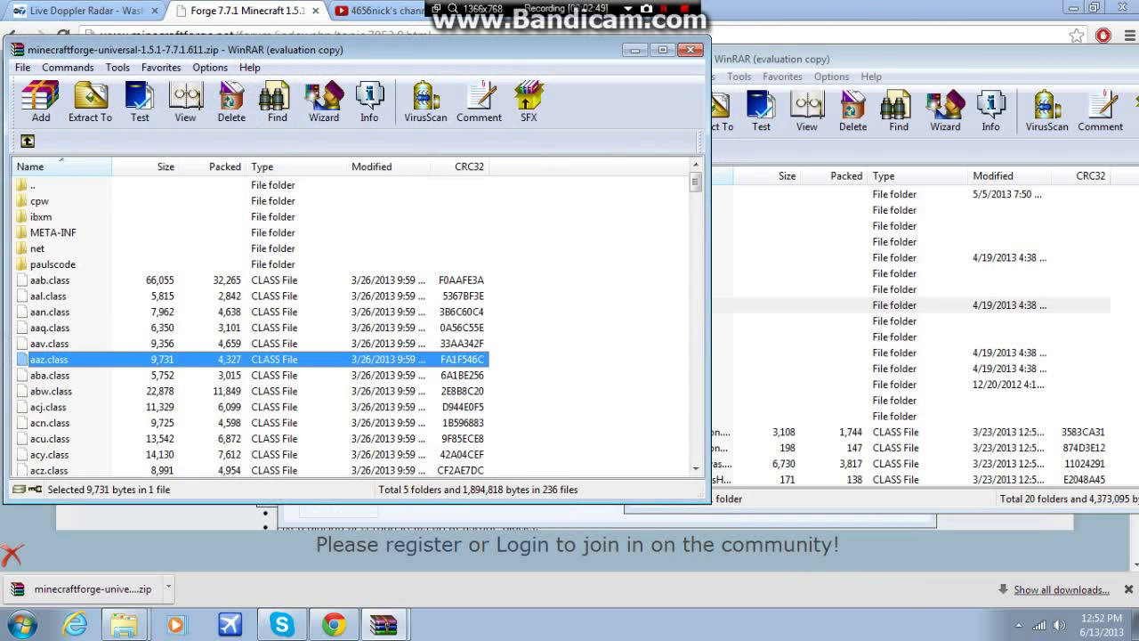
key("ctrl+a")
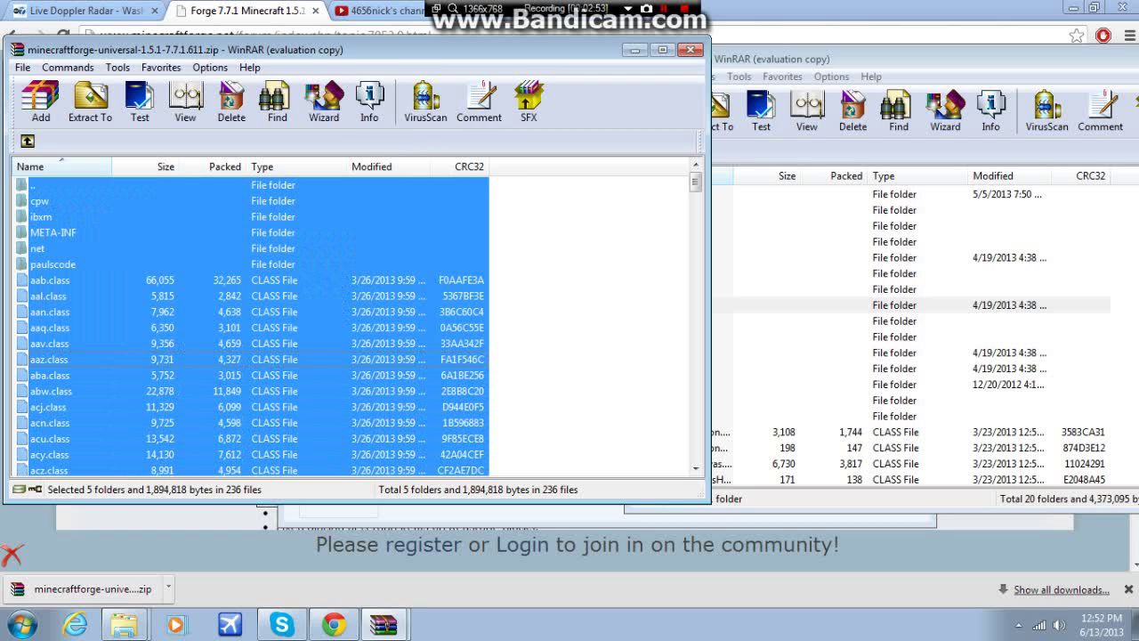
left_click_drag(427, 50, 287, 55)
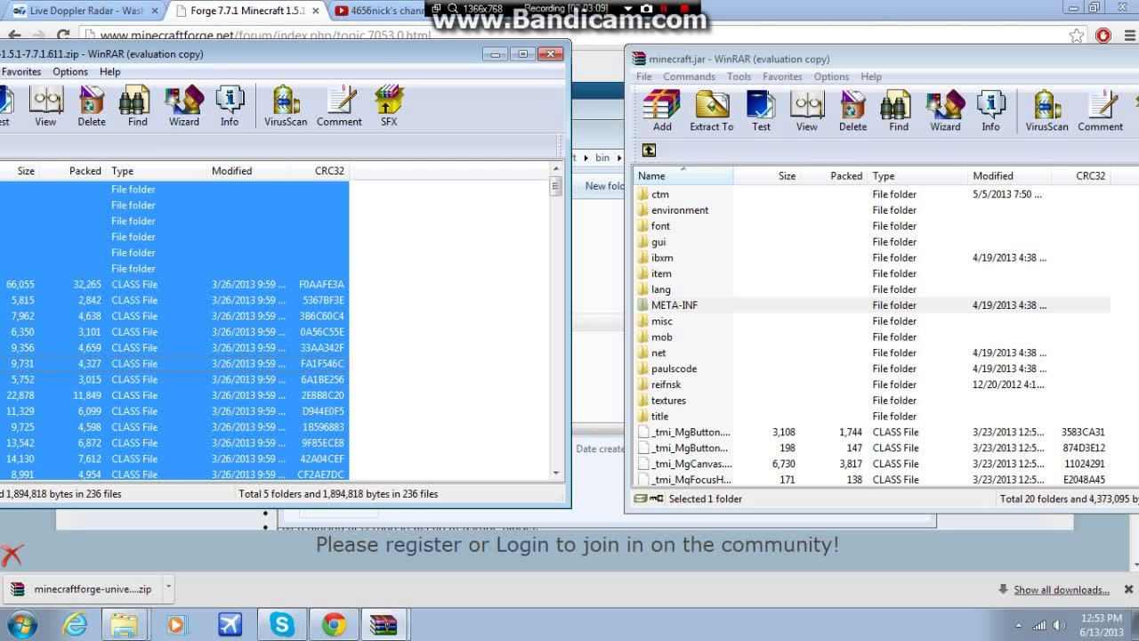
Step: Close the Forge archive and minecraft.jar, and minimize the bin folder window
left_click(445, 347)
left_click(551, 54)
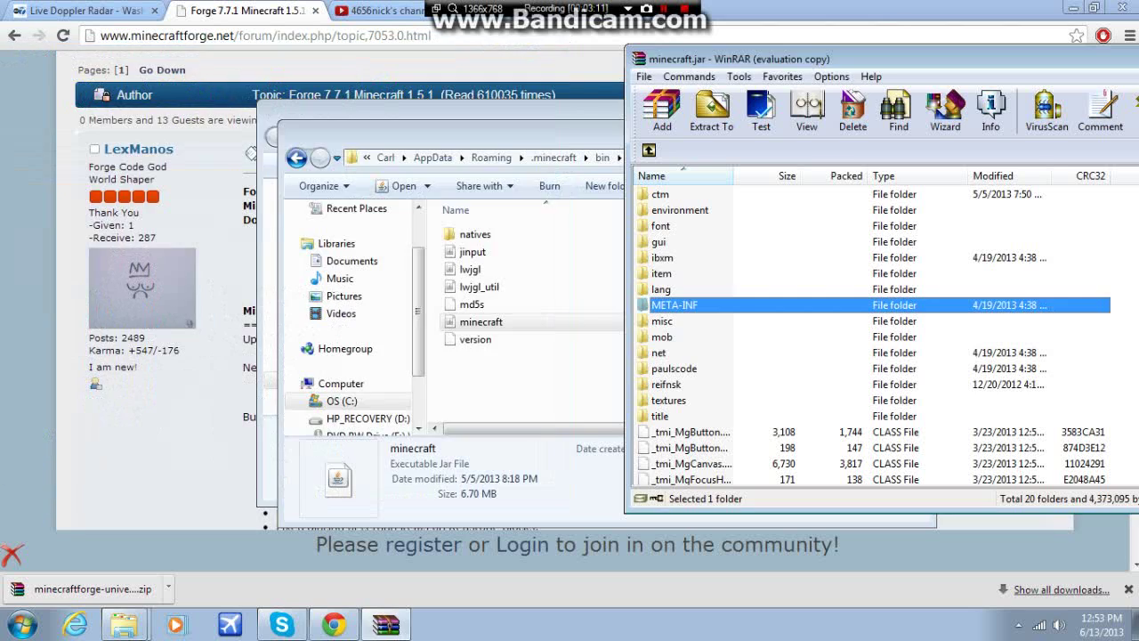
left_click_drag(828, 59, 479, 46)
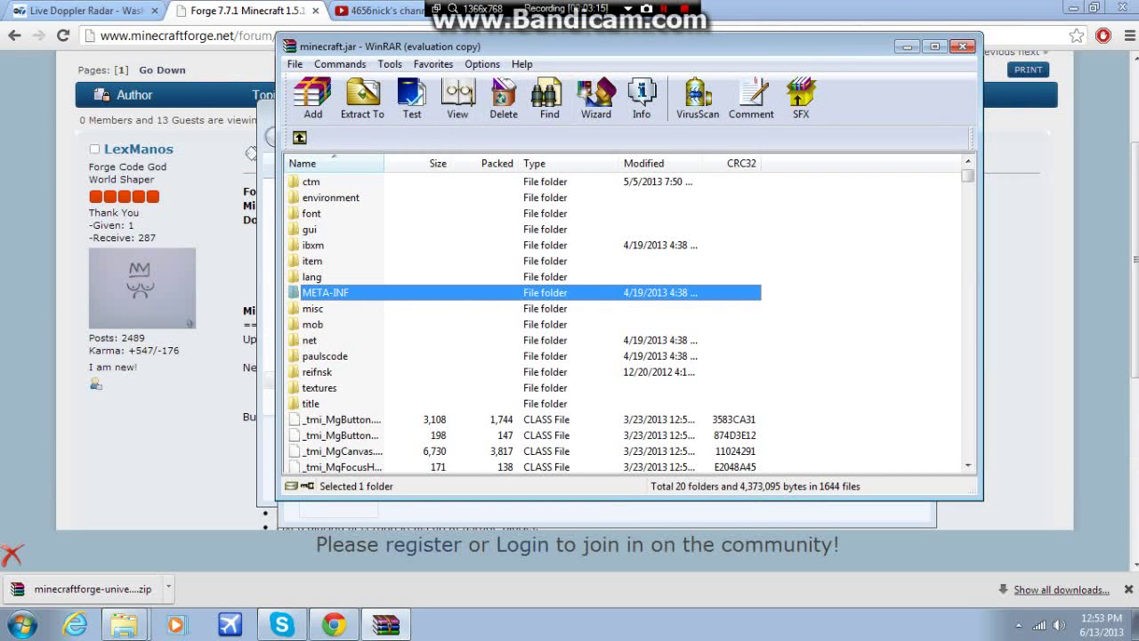
left_click(962, 45)
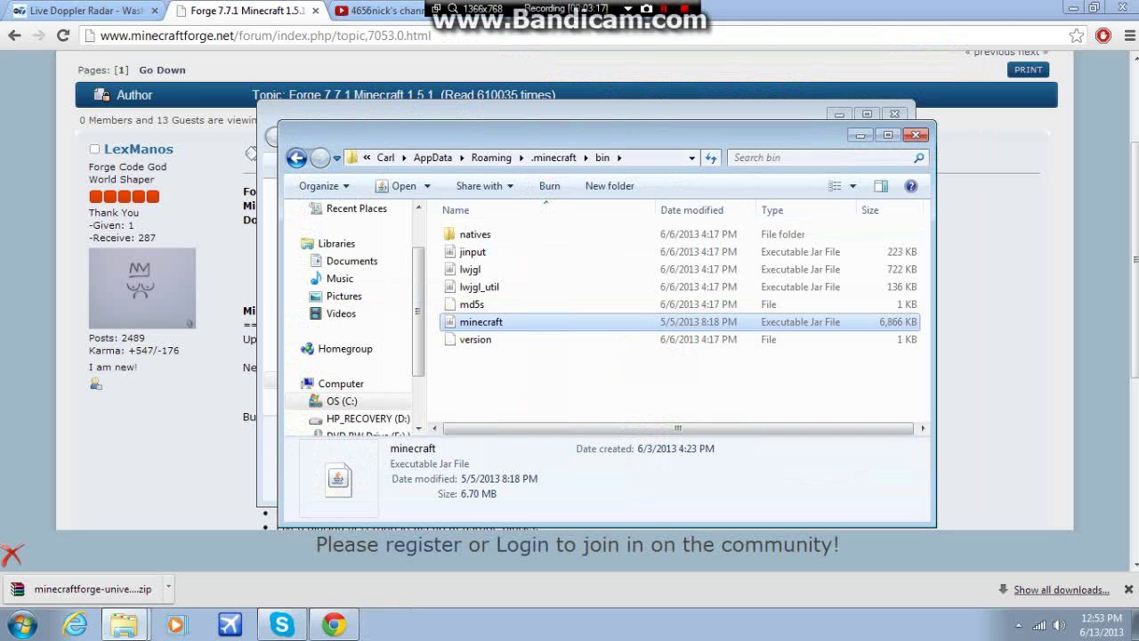
left_click(860, 135)
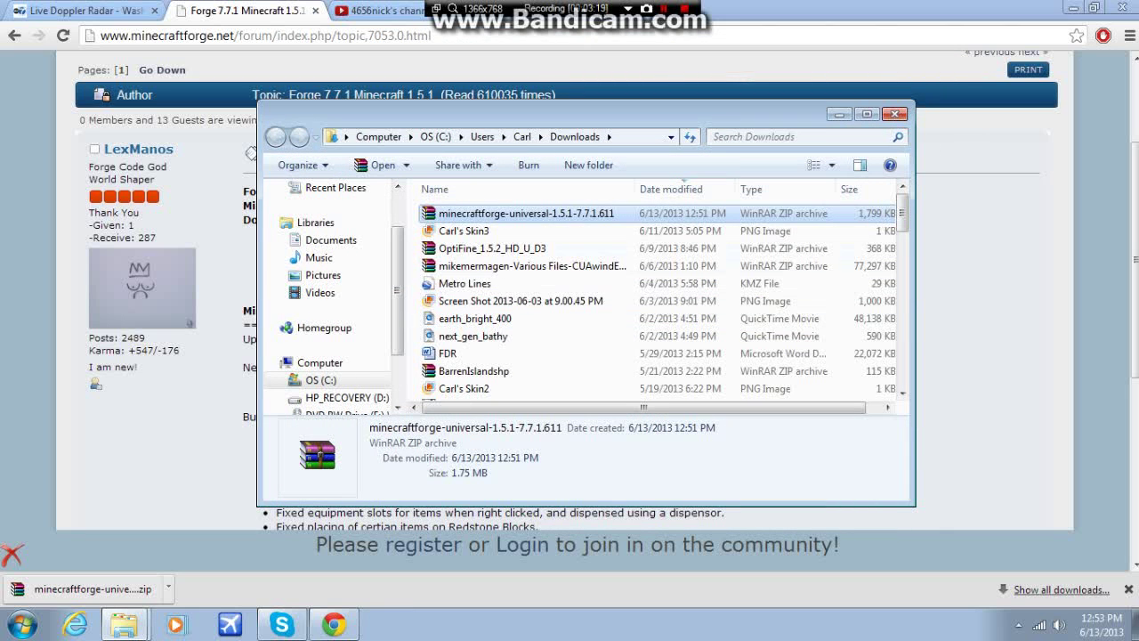
Step: Start the Minecraft launcher and log in with the saved account to load the game's main menu
left_click(24, 623)
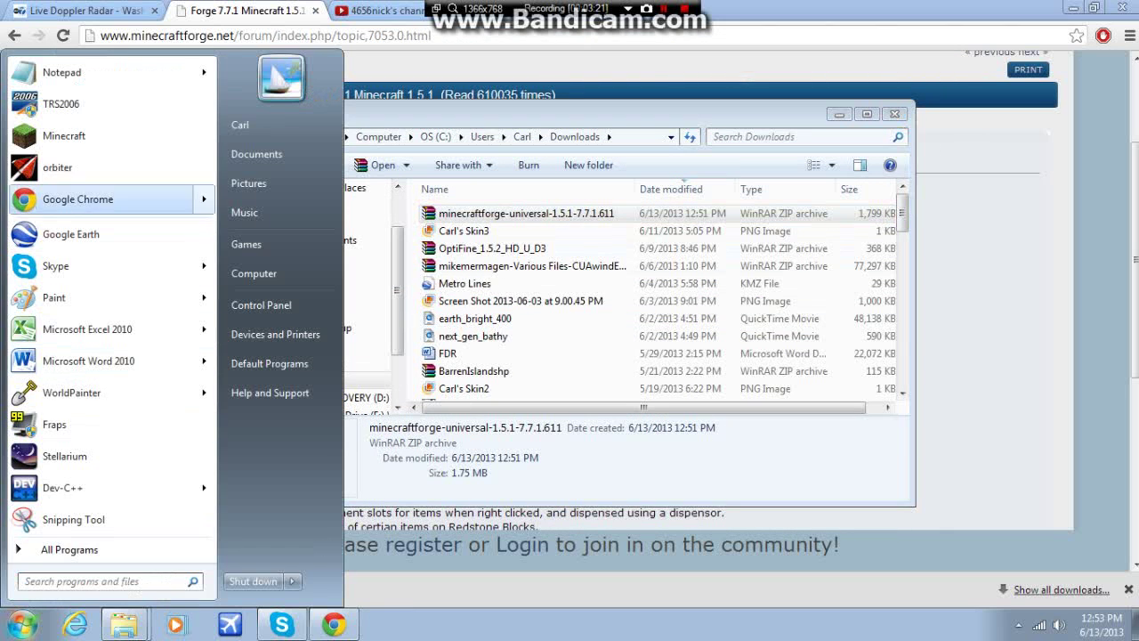
left_click(68, 136)
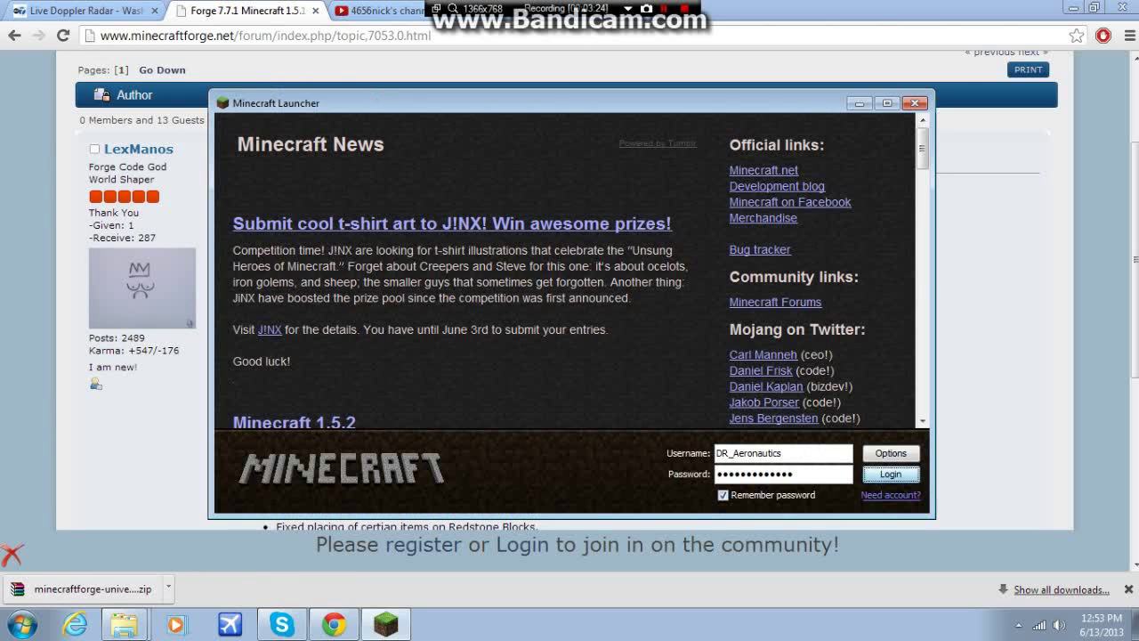
left_click(891, 475)
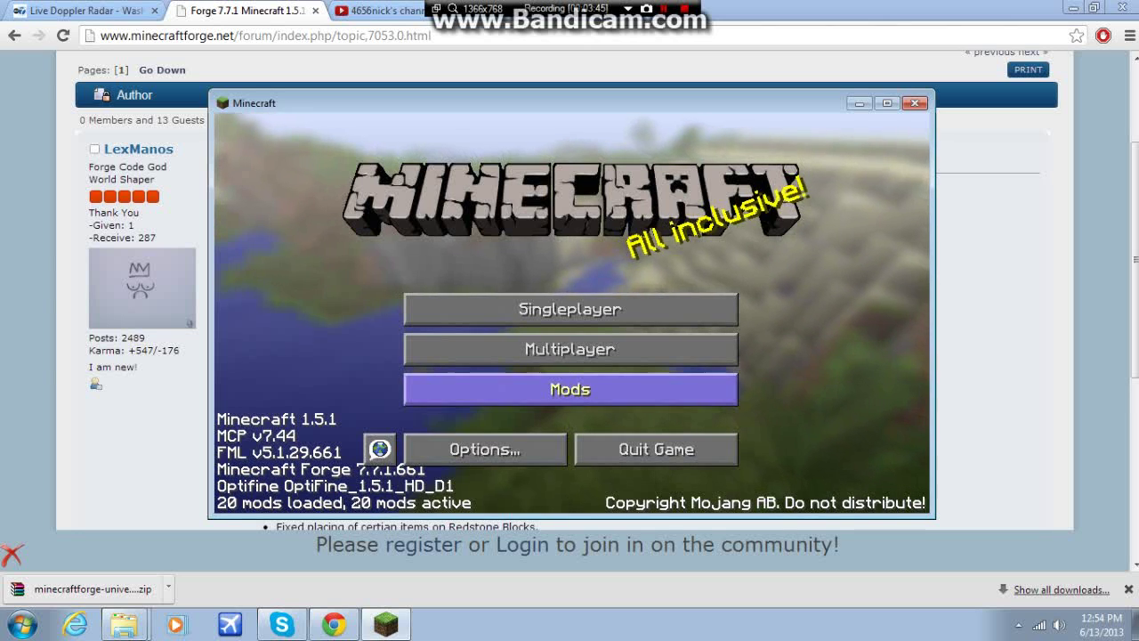
Step: Open the game's mod list from the main menu and view the details of Optifine
left_click(570, 389)
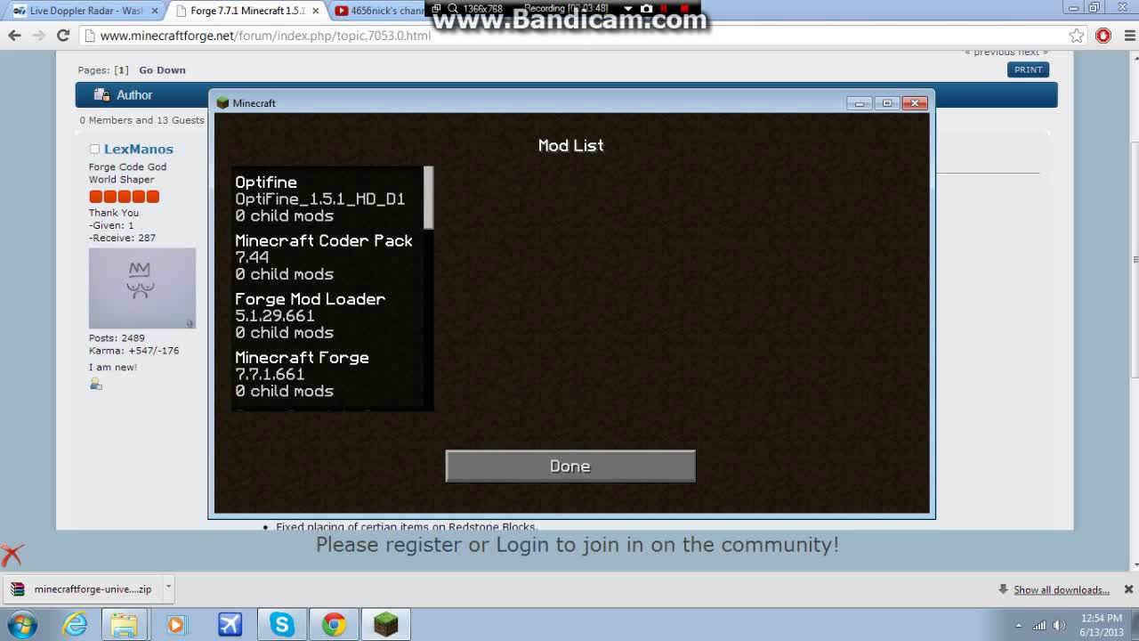
scroll(333, 288, "down", 2)
scroll(333, 287, "up", 2)
left_click(326, 199)
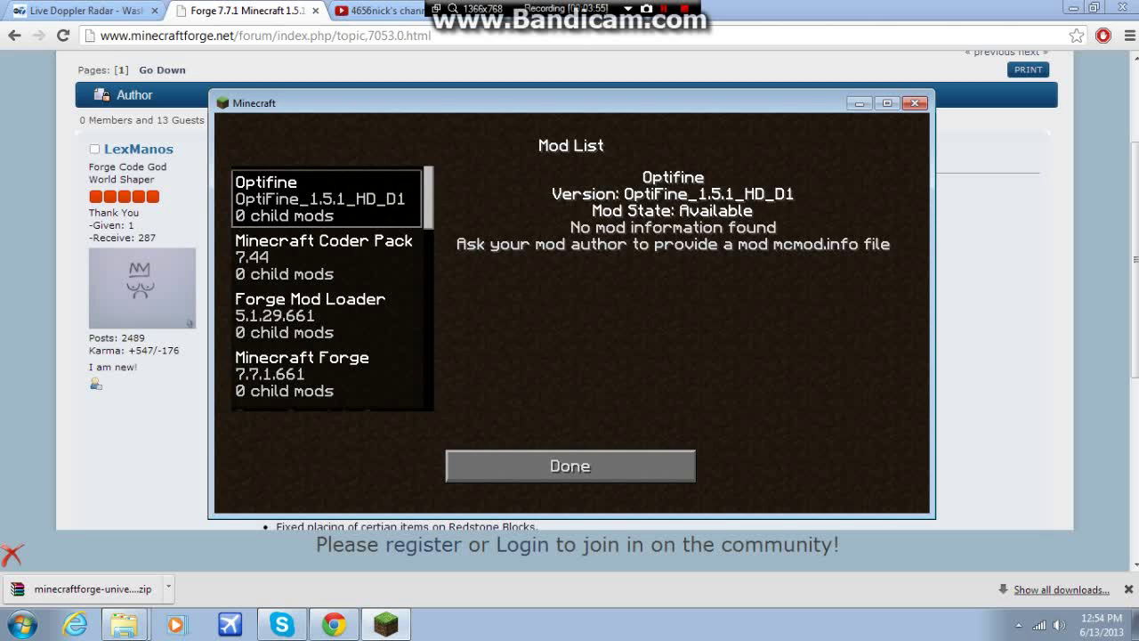
Step: View the details of Minecraft Coder Pack, Forge Mod Loader and Minecraft Forge in the mod list
left_click(326, 257)
left_click(326, 374)
left_click_drag(326, 316, 326, 246)
left_click(326, 305)
left_click(326, 246)
left_click_drag(326, 188, 325, 209)
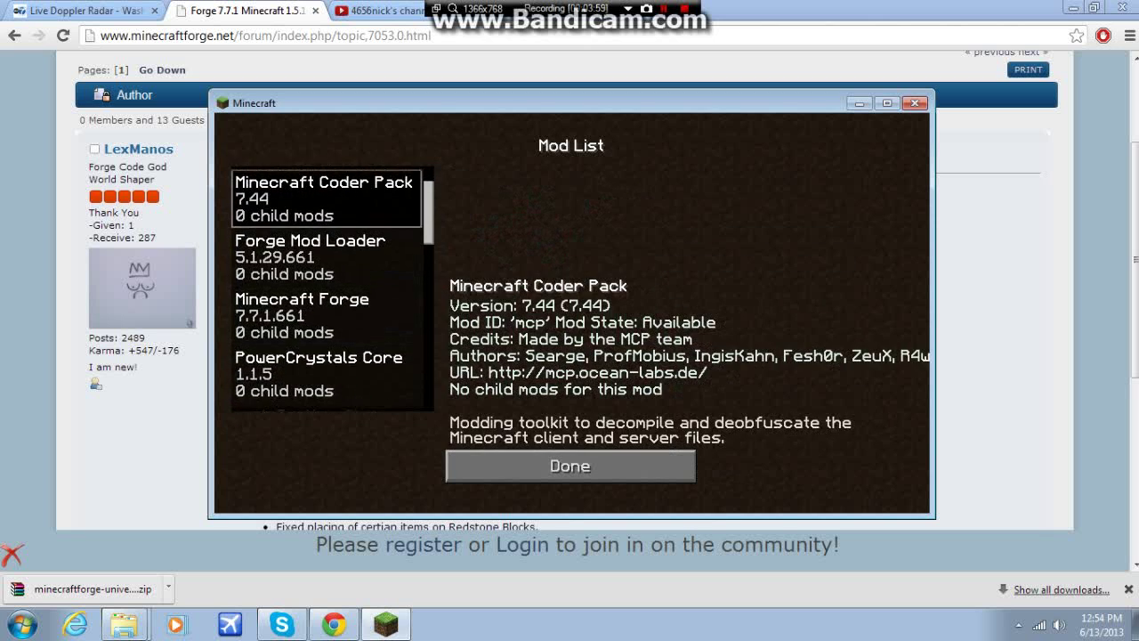
scroll(333, 288, "up", 1)
scroll(332, 288, "down", 1)
left_click(327, 249)
left_click(327, 192)
left_click(326, 309)
left_click(326, 250)
left_click(326, 192)
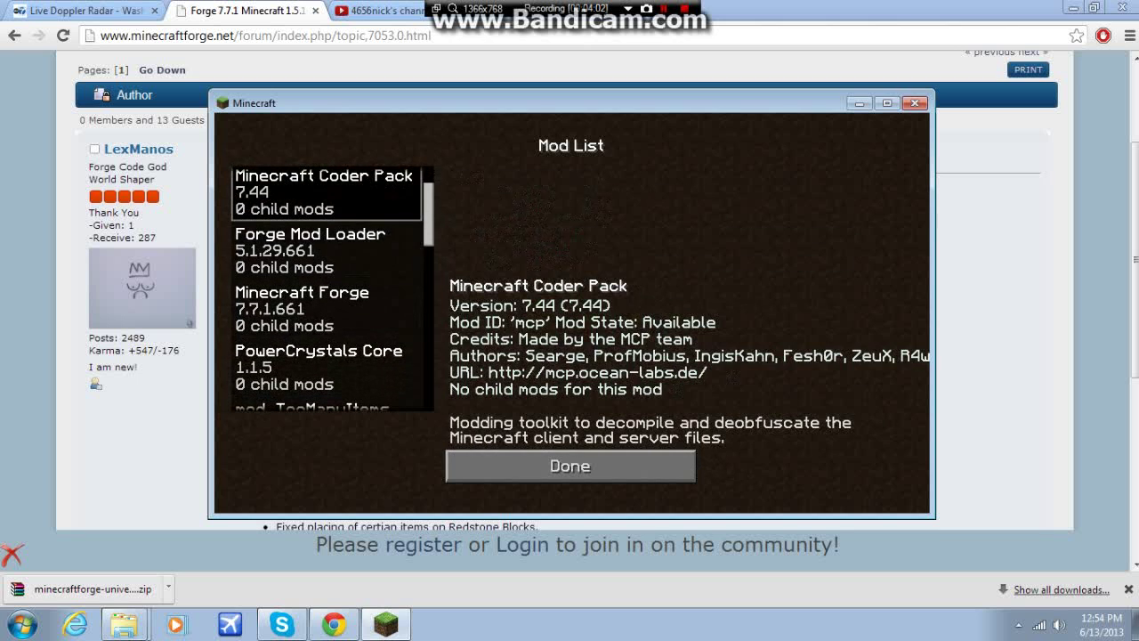
Step: Look through the remaining installed mods, view Optifine's details again, and return to the main menu
scroll(326, 192, "up", 3)
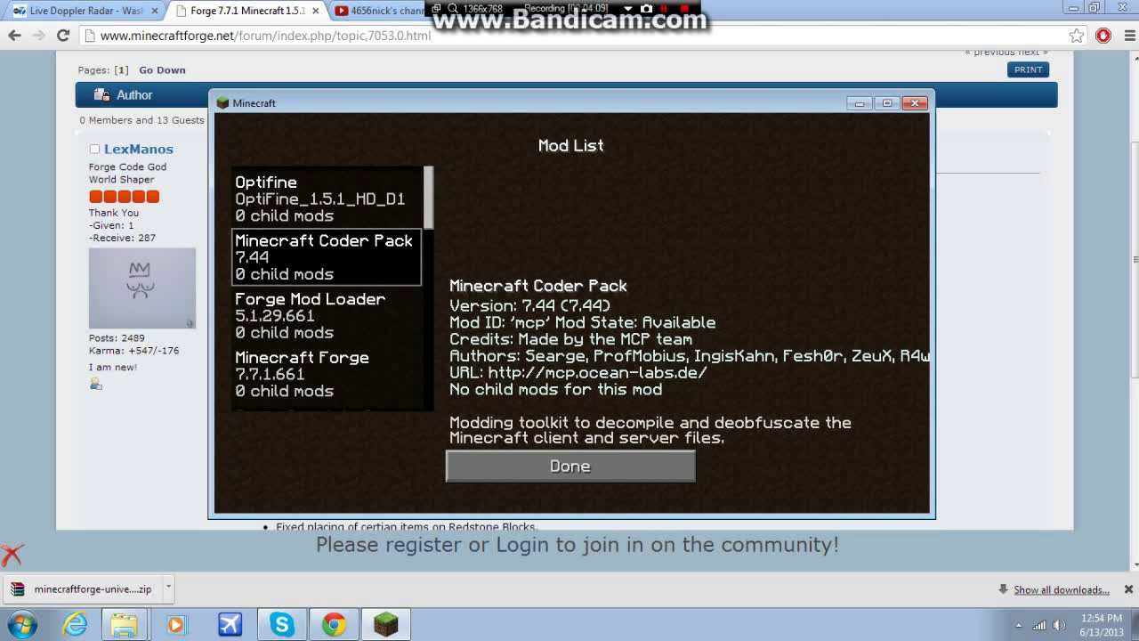
scroll(333, 287, "down", 2)
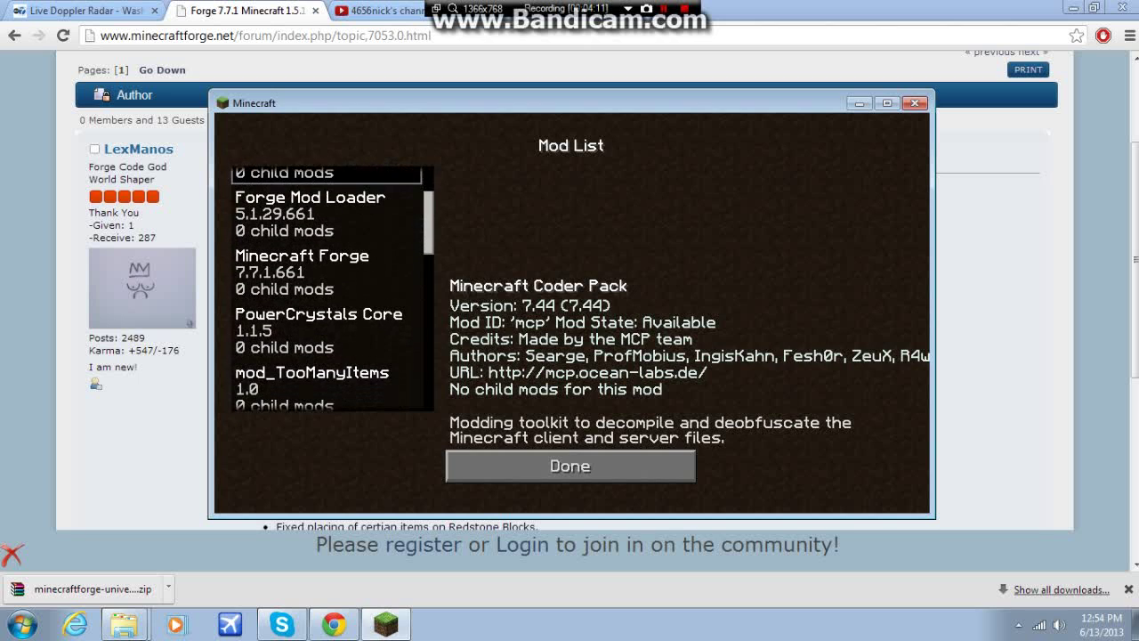
scroll(333, 288, "up", 2)
left_click(326, 200)
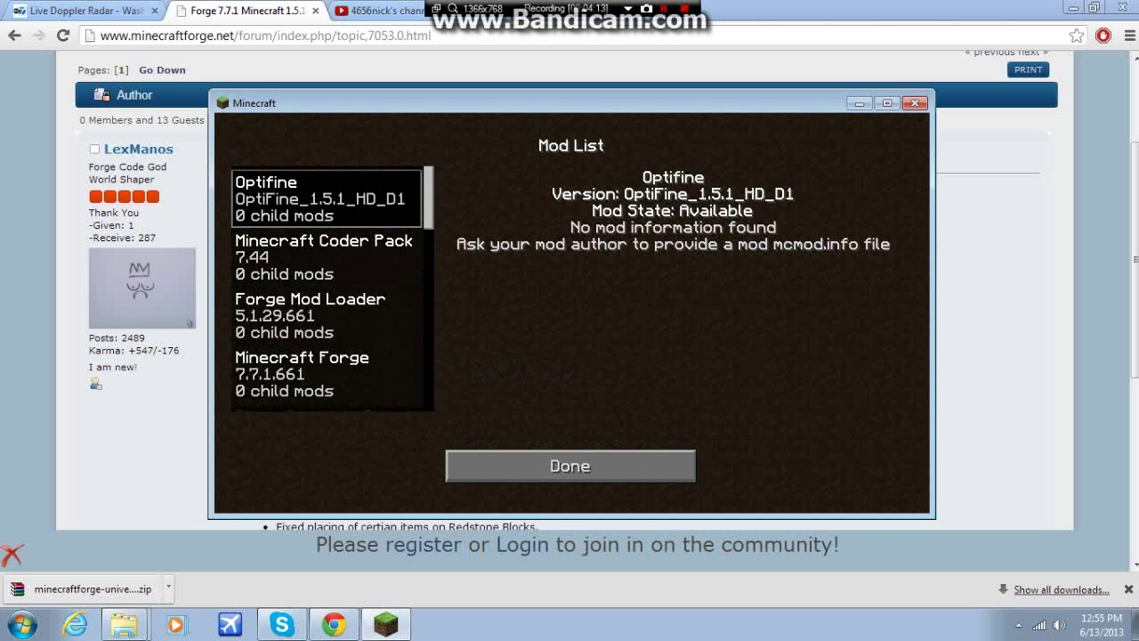
scroll(333, 288, "down", 1)
scroll(333, 288, "up", 1)
scroll(332, 289, "down", 8)
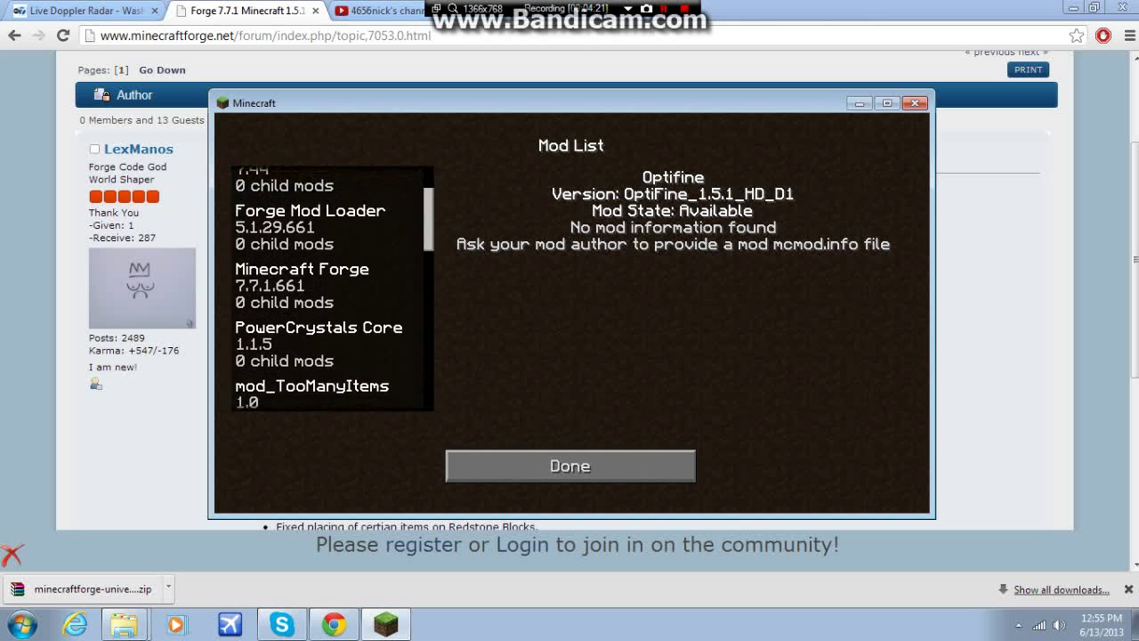
scroll(332, 289, "down", 3)
scroll(332, 290, "up", 10)
left_click(570, 466)
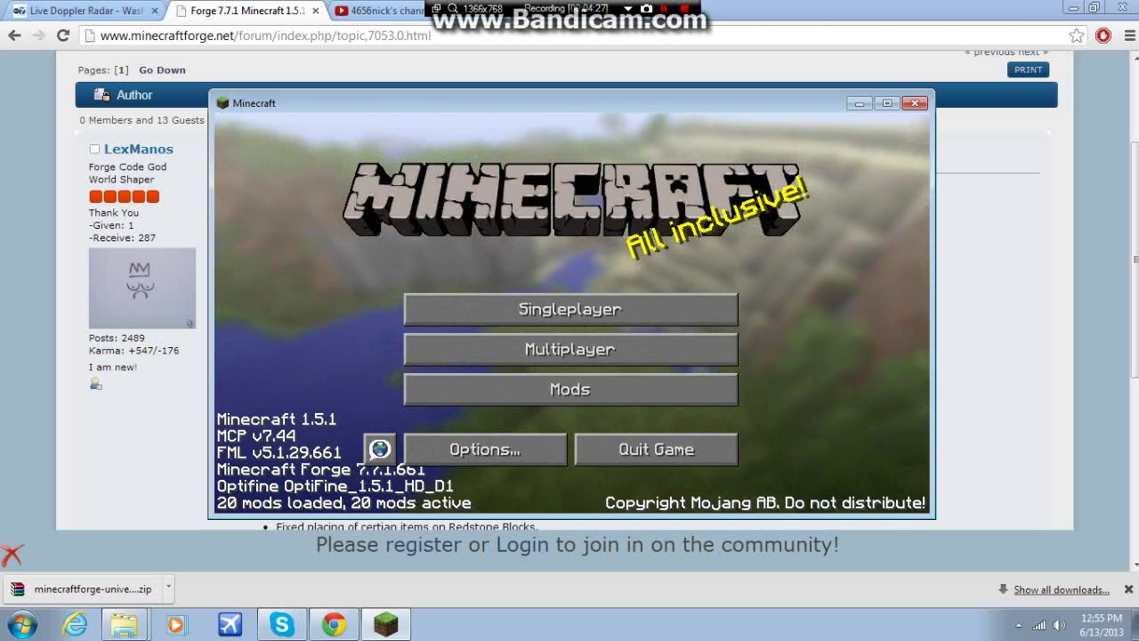
Step: Switch to the bin folder window in Windows Explorer and open the mods folder inside .minecraft to view its files
left_click(124, 625)
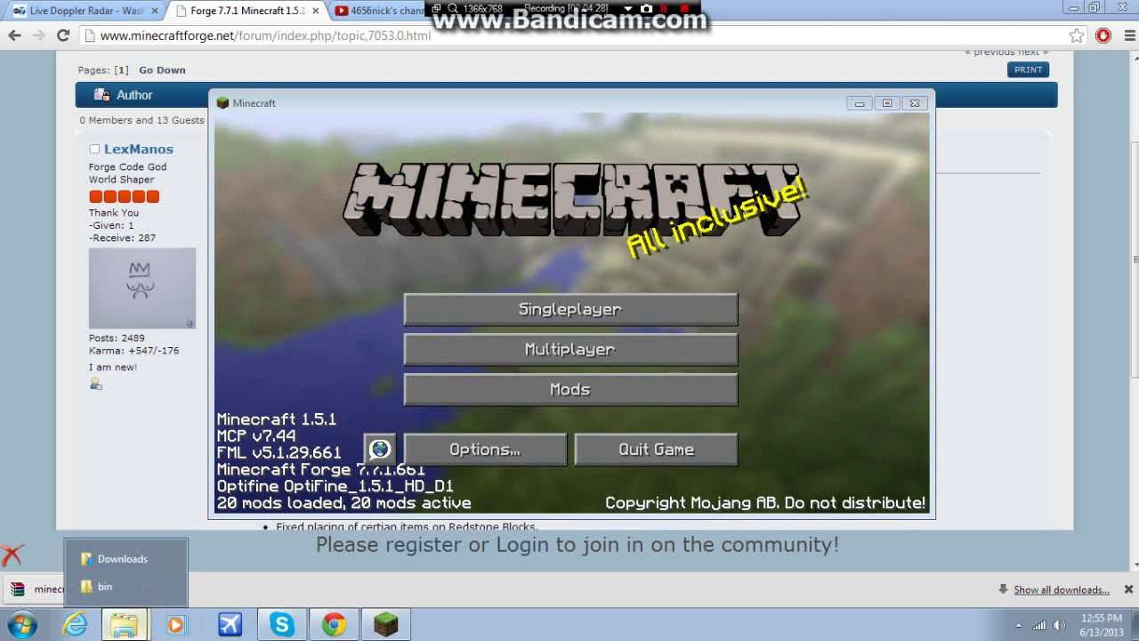
left_click(123, 559)
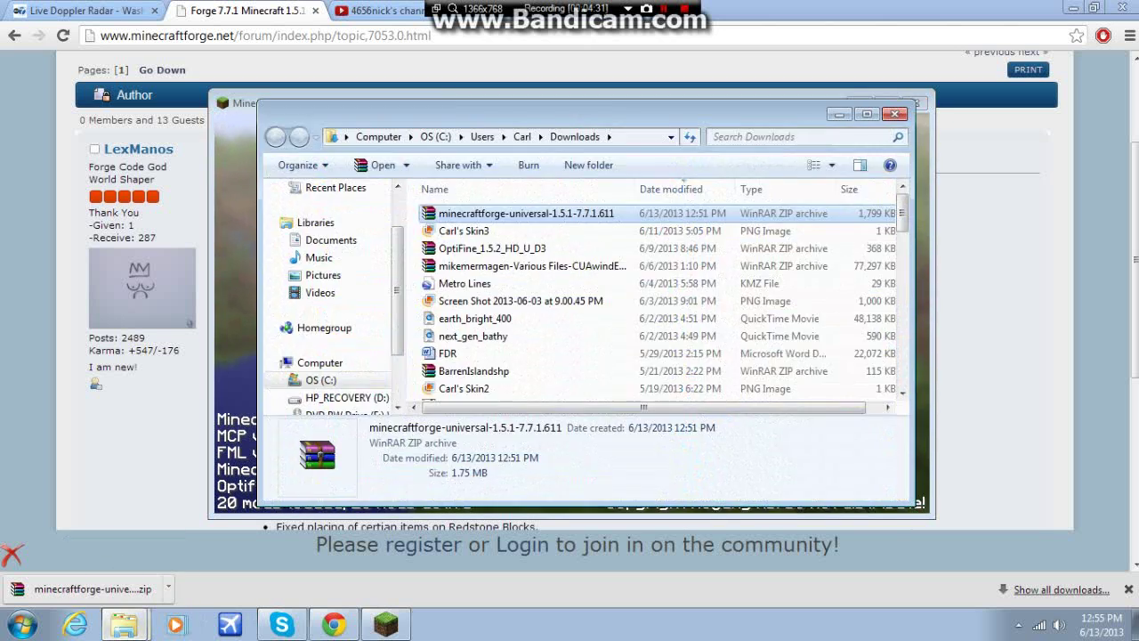
left_click(105, 587)
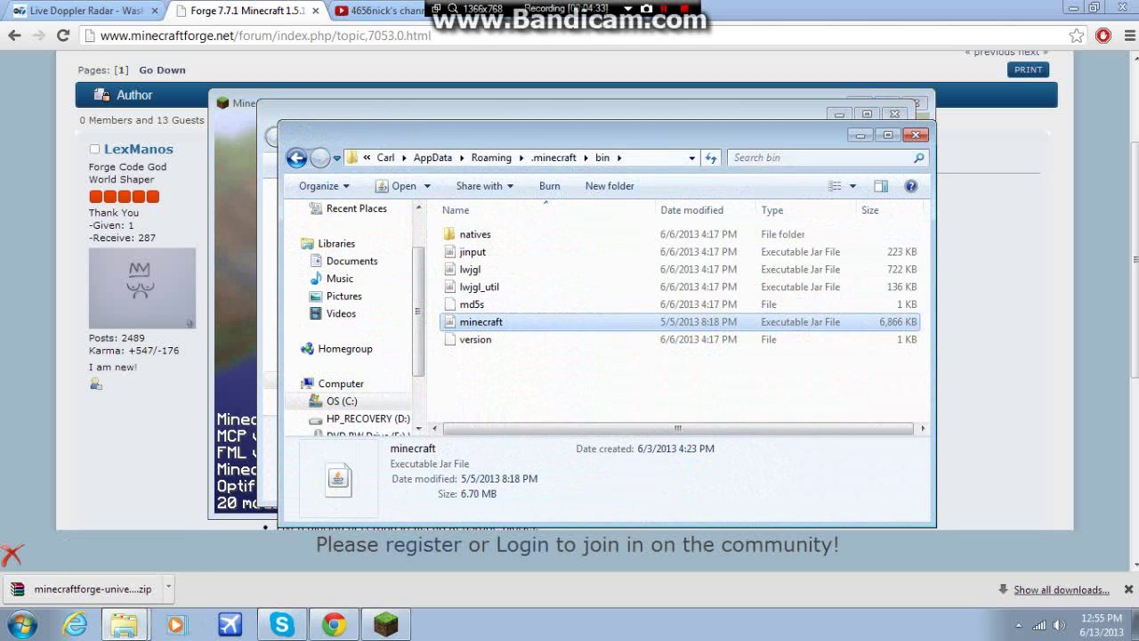
left_click(553, 158)
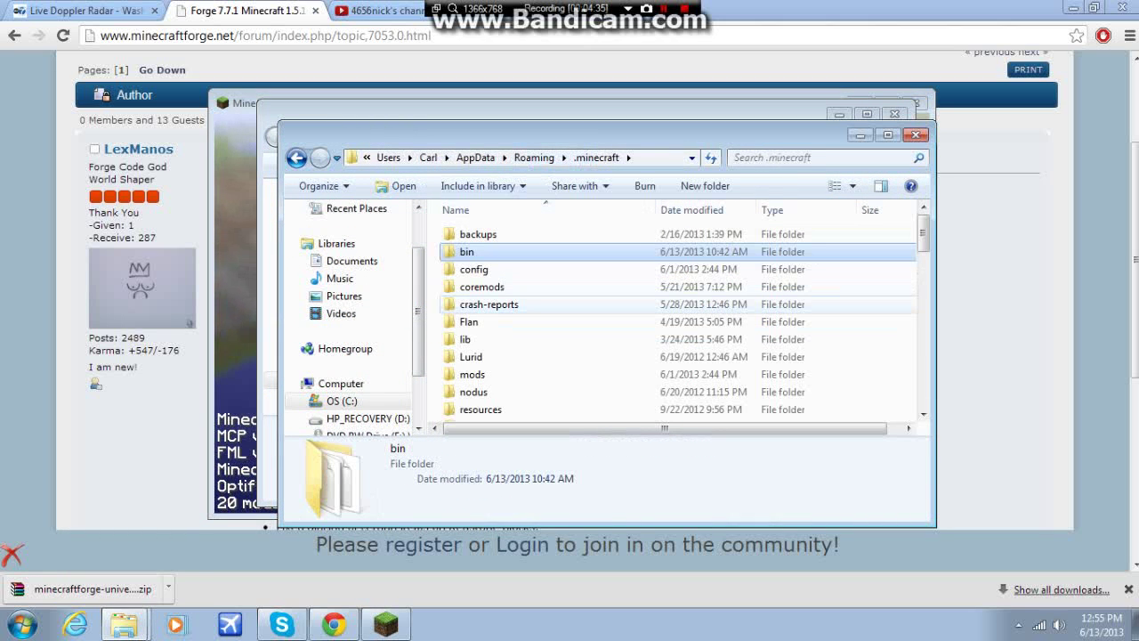
double_click(473, 375)
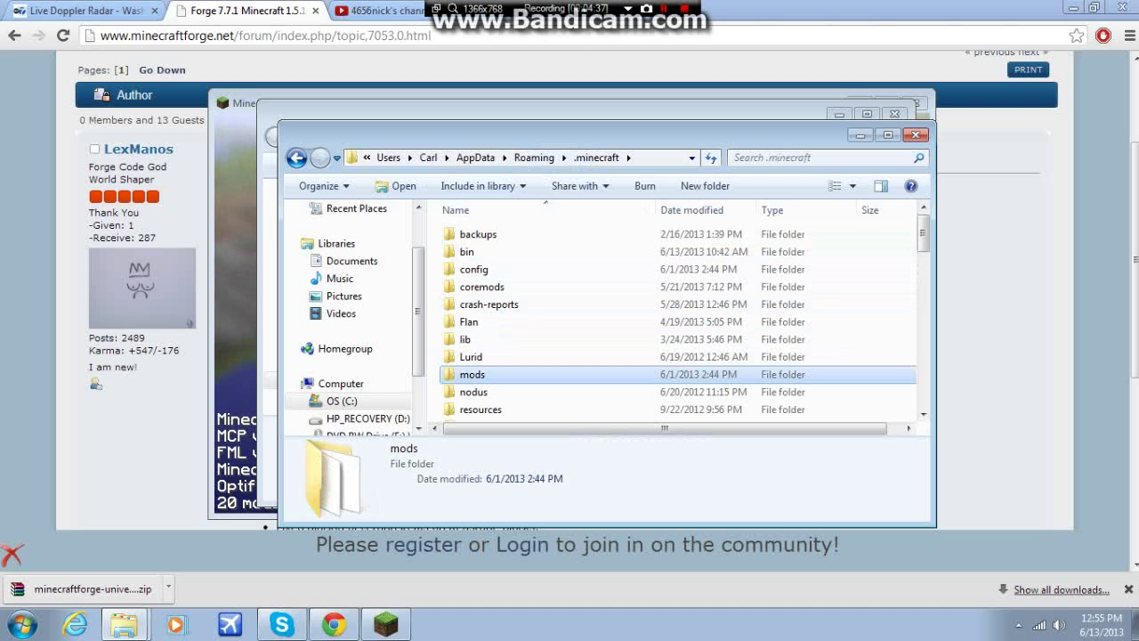
left_click(473, 374)
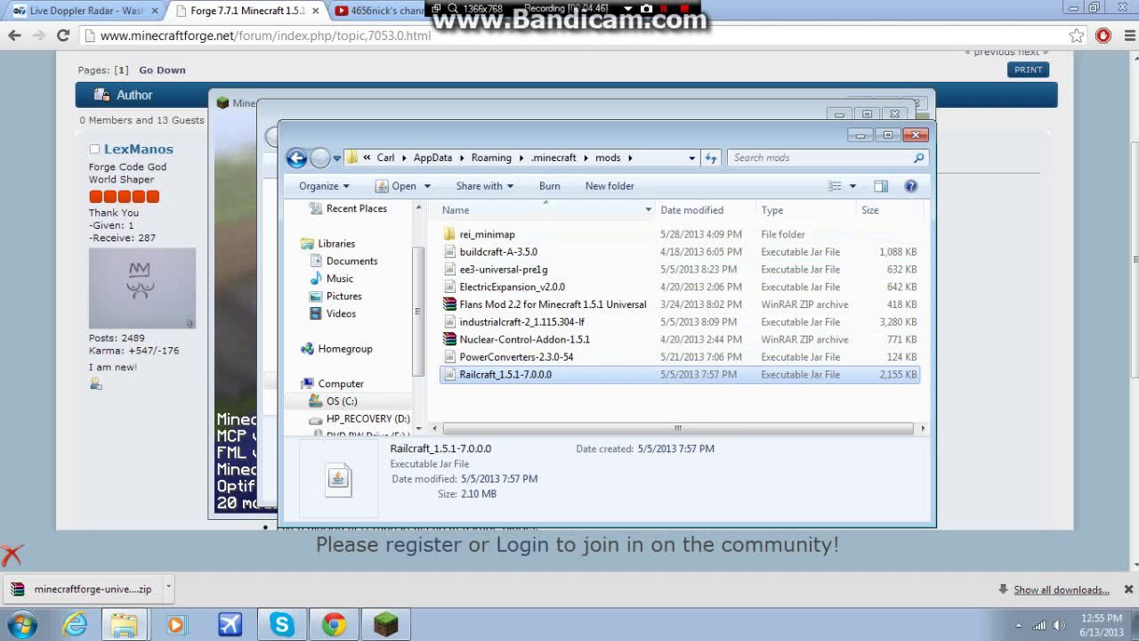
Step: View the contents of the coremods folder in .minecraft and return to .minecraft with nothing selected
left_click(553, 157)
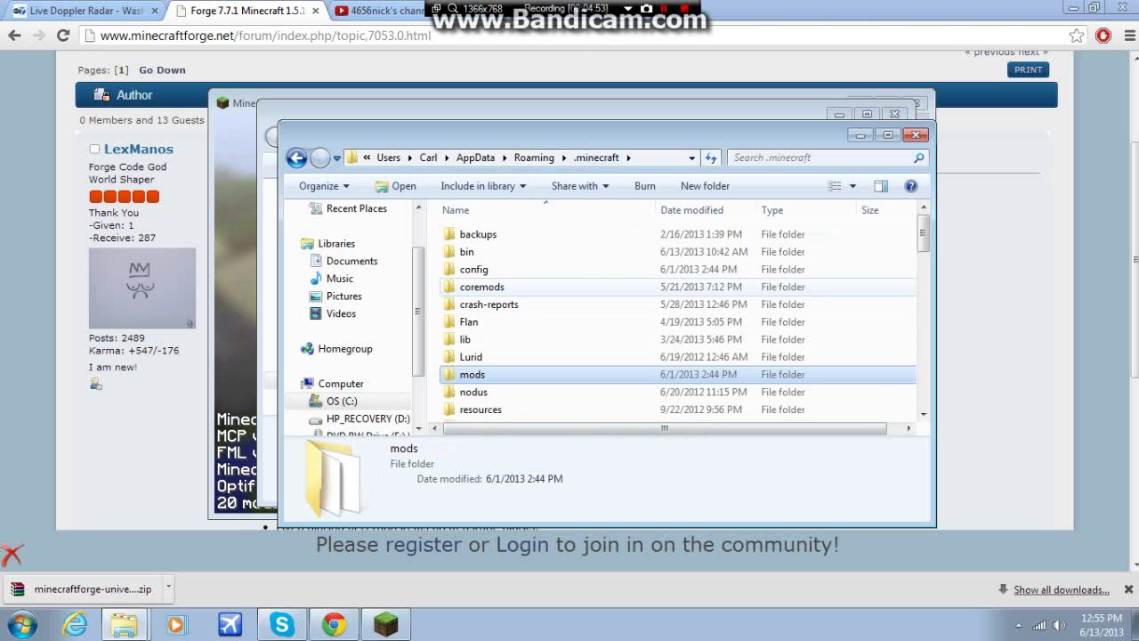
double_click(482, 287)
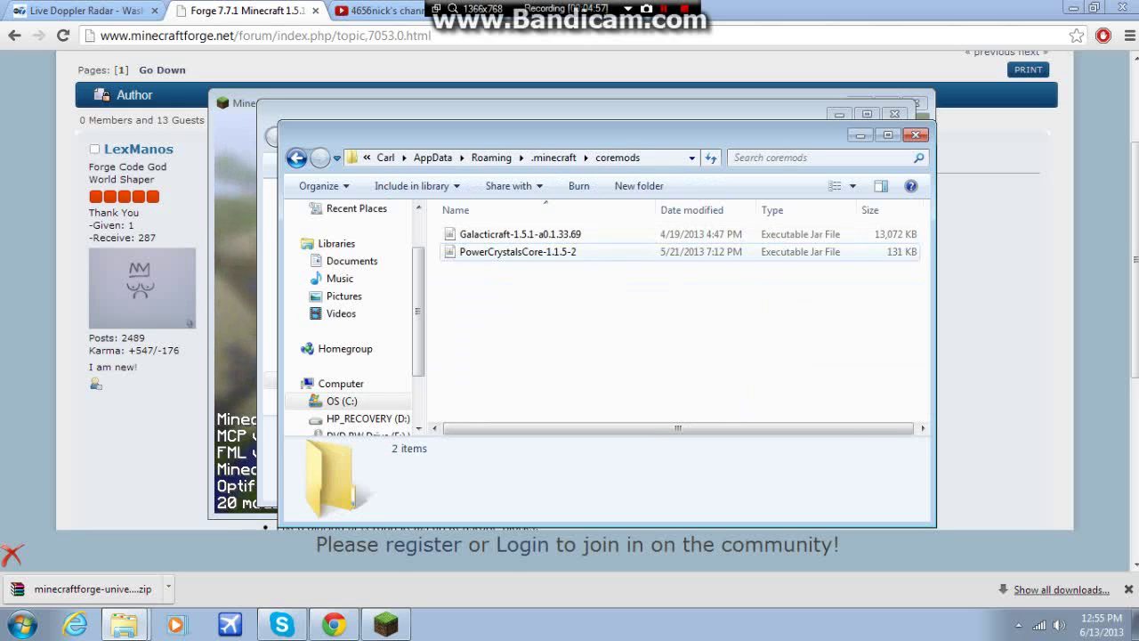
key("BackSpace")
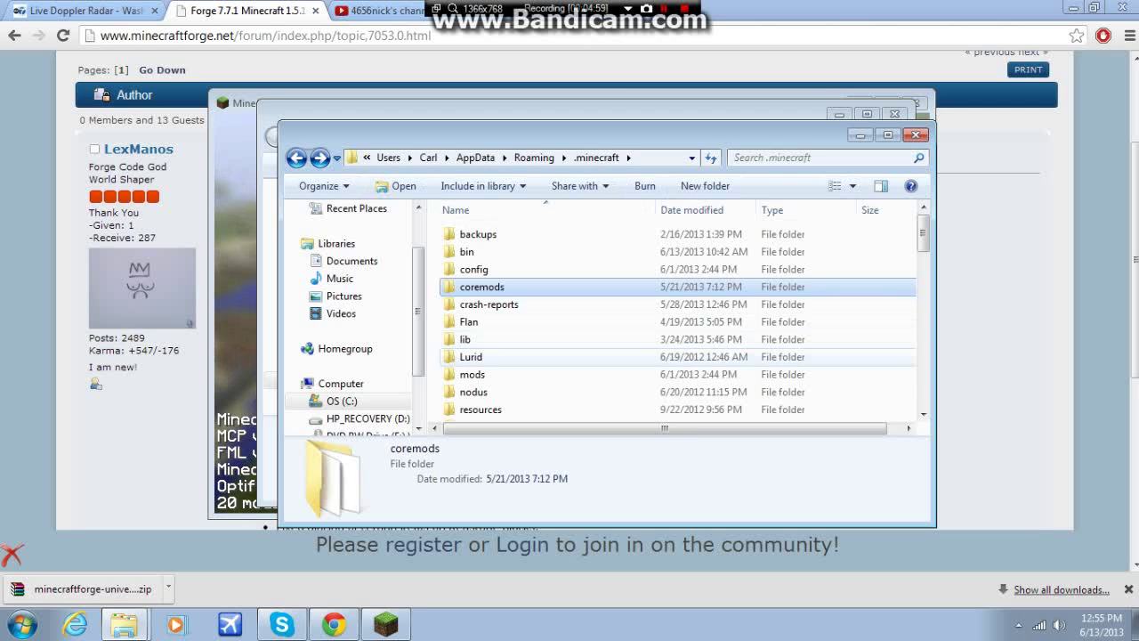
left_click(435, 337)
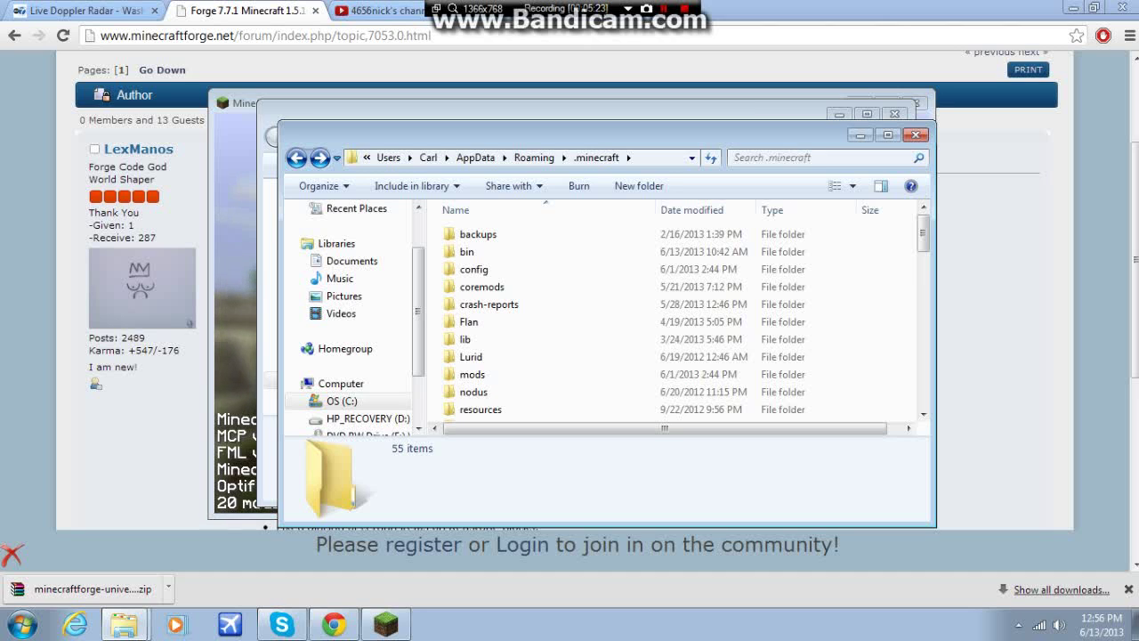
Step: View the bin folder inside .minecraft, close its window, and clear the file selection in Downloads
double_click(466, 252)
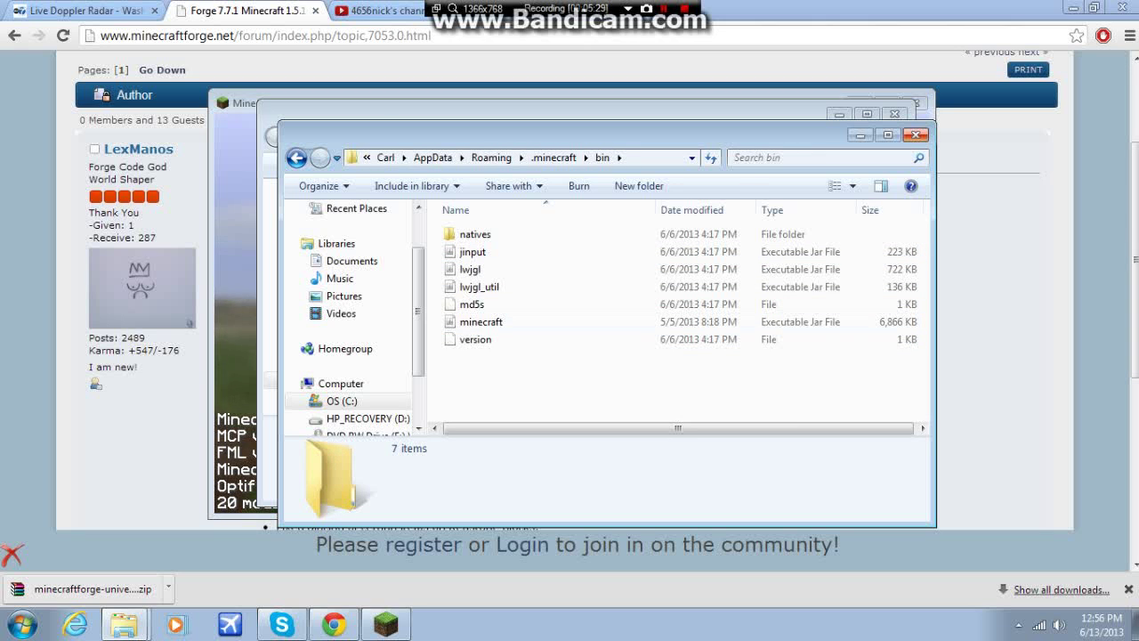
left_click(916, 135)
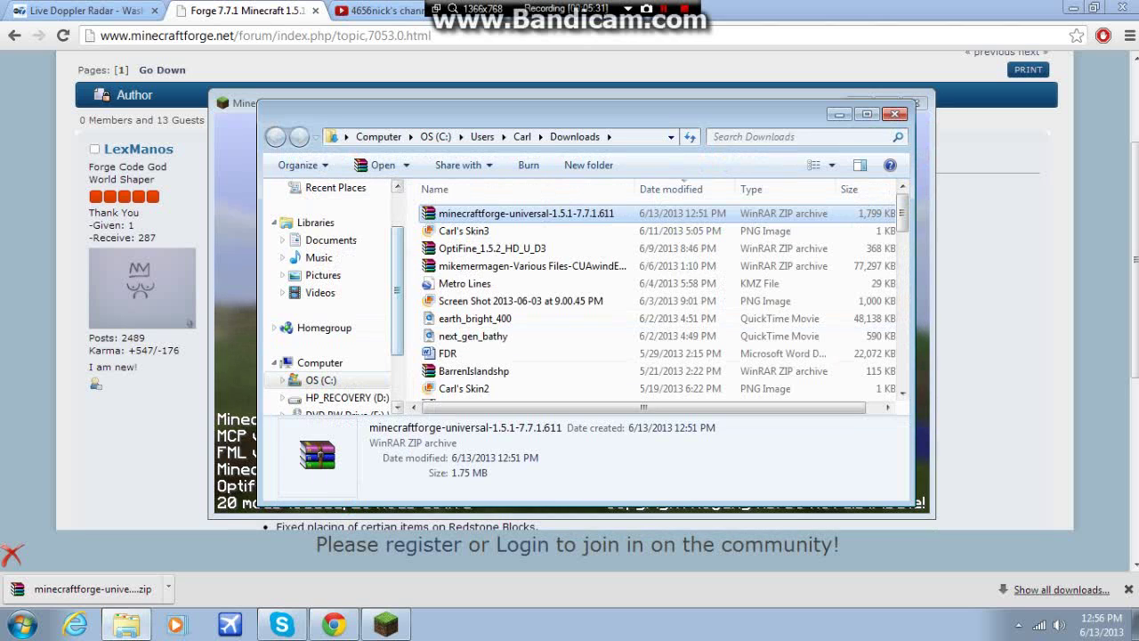
left_click(412, 324)
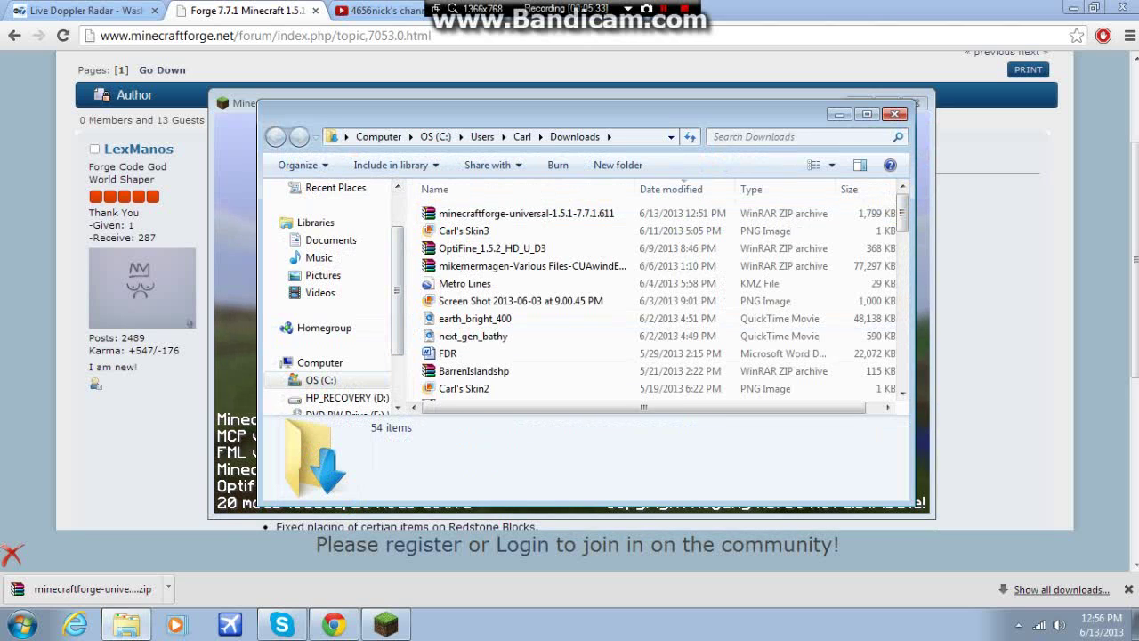